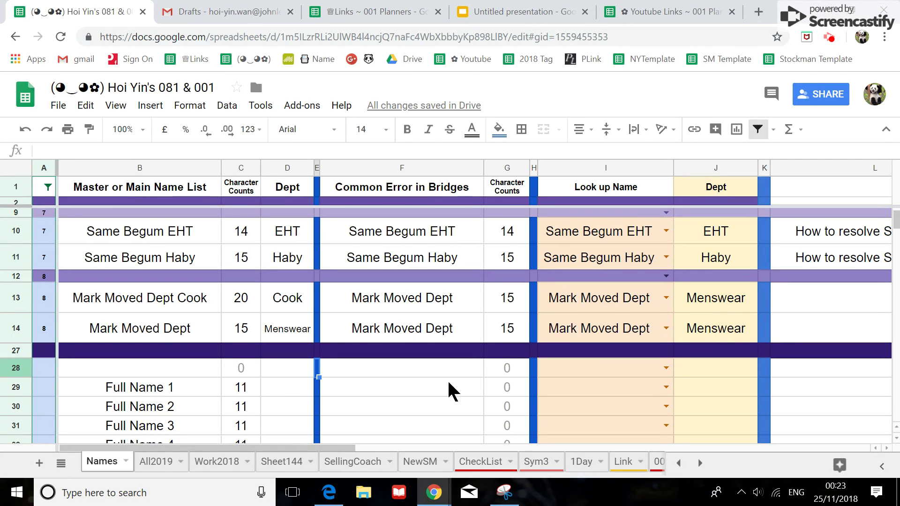
Step: View the Spin Off Files 2019 slide in the presentation, return to the Names sheet and remove "Cook" from the name in B13
{"action": "left_click", "coordinate": [526, 11]}
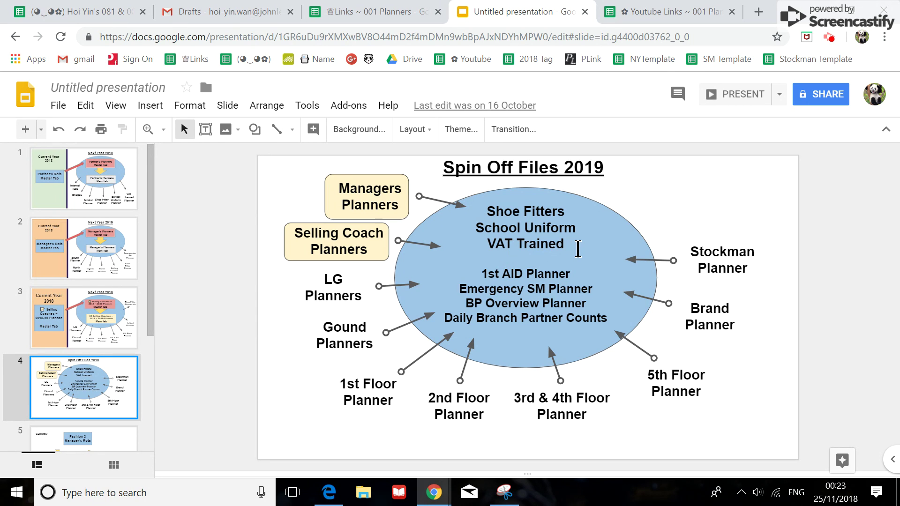
{"action": "left_click", "coordinate": [89, 17]}
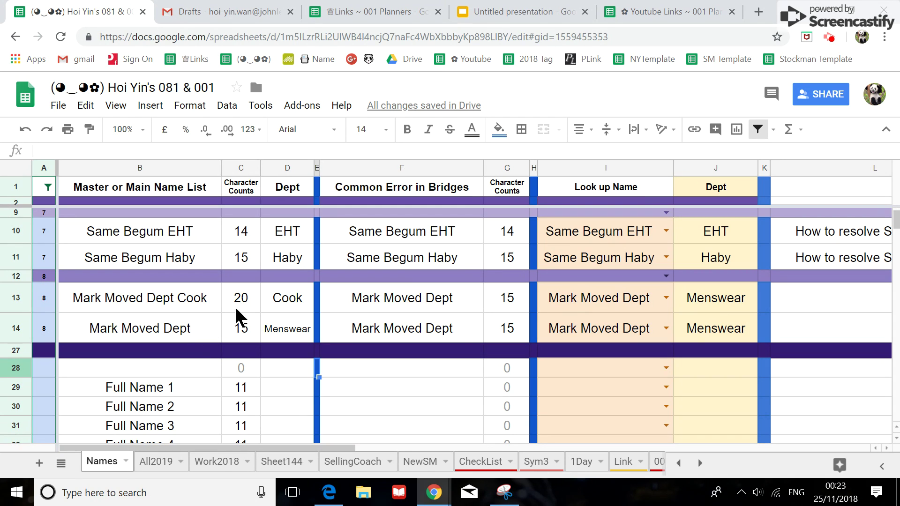
{"action": "left_click", "coordinate": [184, 297]}
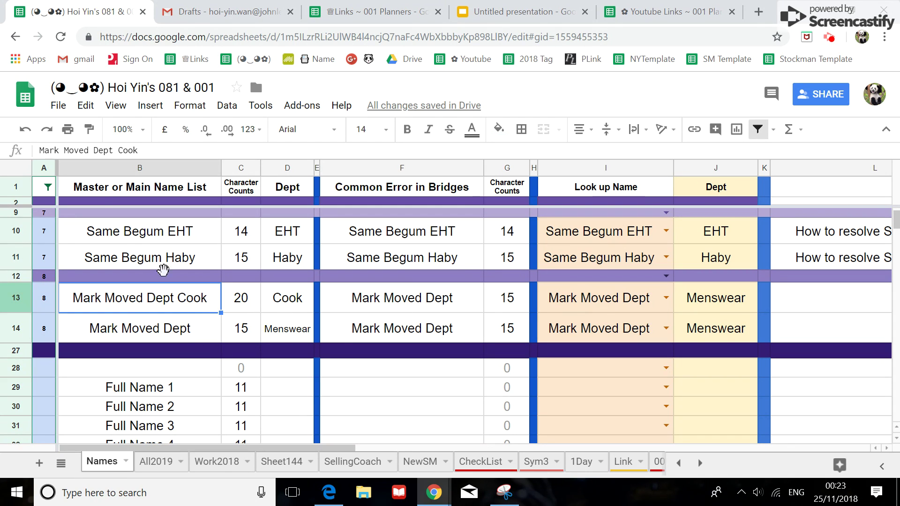
{"action": "left_click_drag", "start_coordinate": [151, 150], "coordinate": [123, 150]}
{"action": "key", "text": "BackSpace"}
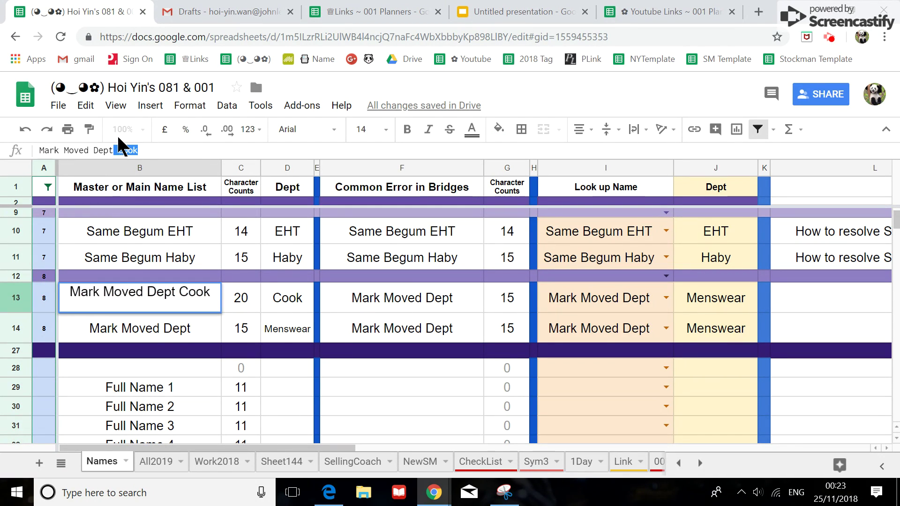
{"action": "key", "text": "Return"}
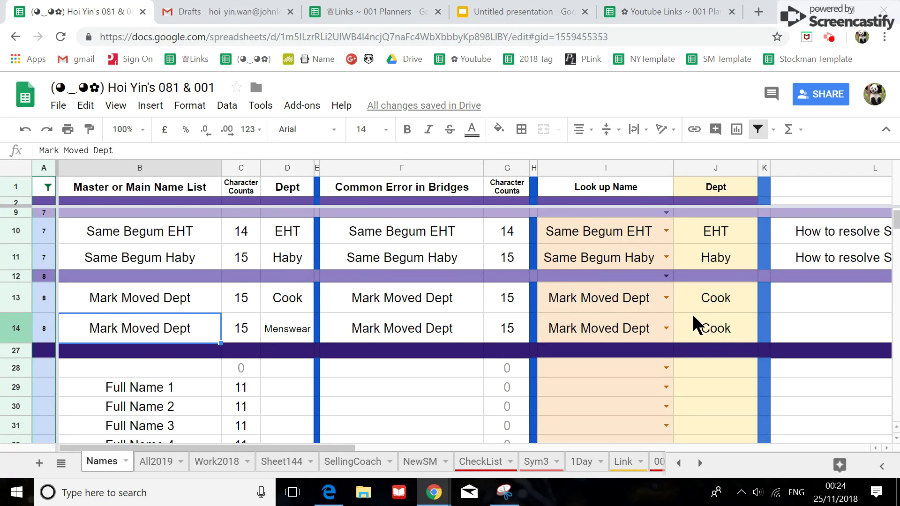
Step: Examine the 2019 planner quick links on the All2019 sheet, from the management grouping to the stockman planners, and return to the Names sheet
{"action": "left_click", "coordinate": [150, 469]}
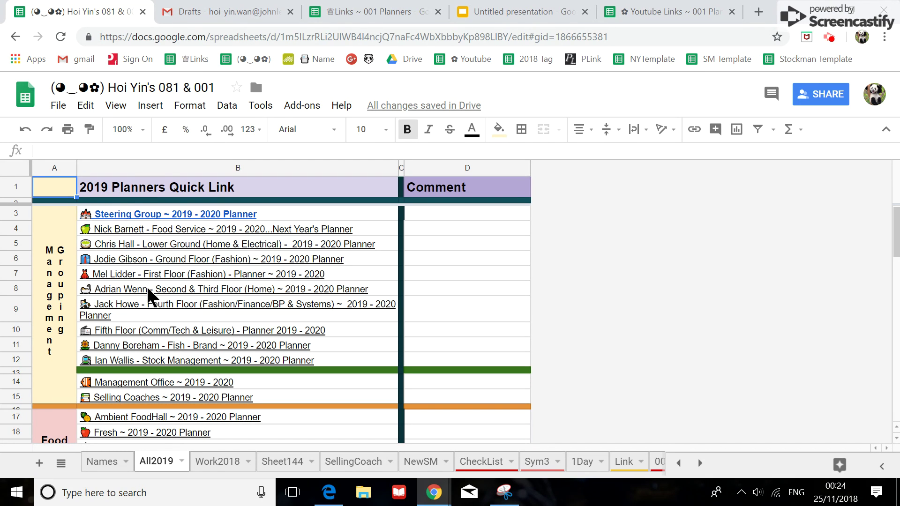
{"action": "scroll", "coordinate": [171, 368], "scroll_direction": "down", "scroll_amount": 2}
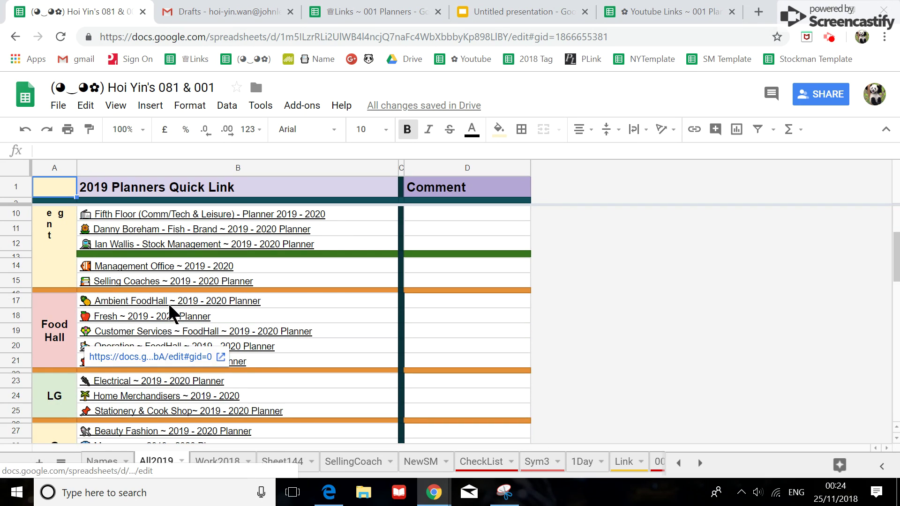
{"action": "scroll", "coordinate": [172, 313], "scroll_direction": "down", "scroll_amount": 1}
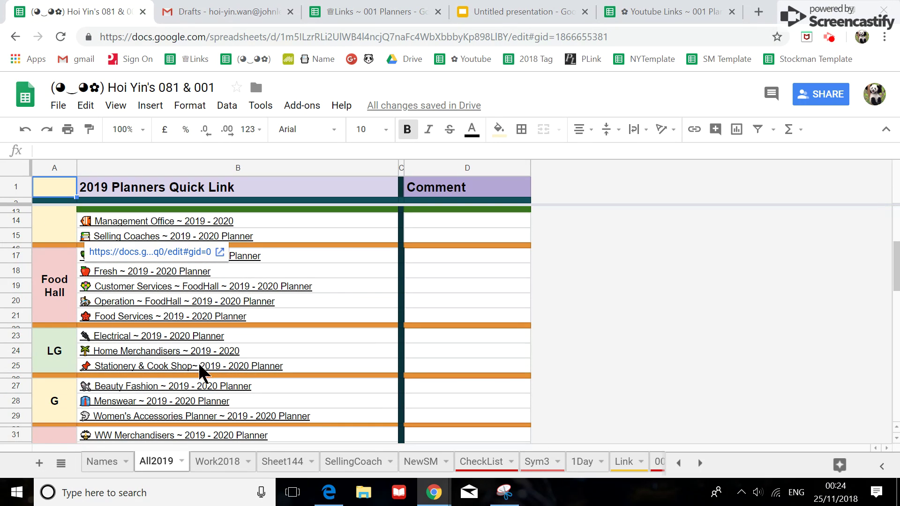
{"action": "scroll", "coordinate": [210, 363], "scroll_direction": "down", "scroll_amount": 2}
{"action": "scroll", "coordinate": [280, 316], "scroll_direction": "down", "scroll_amount": 1}
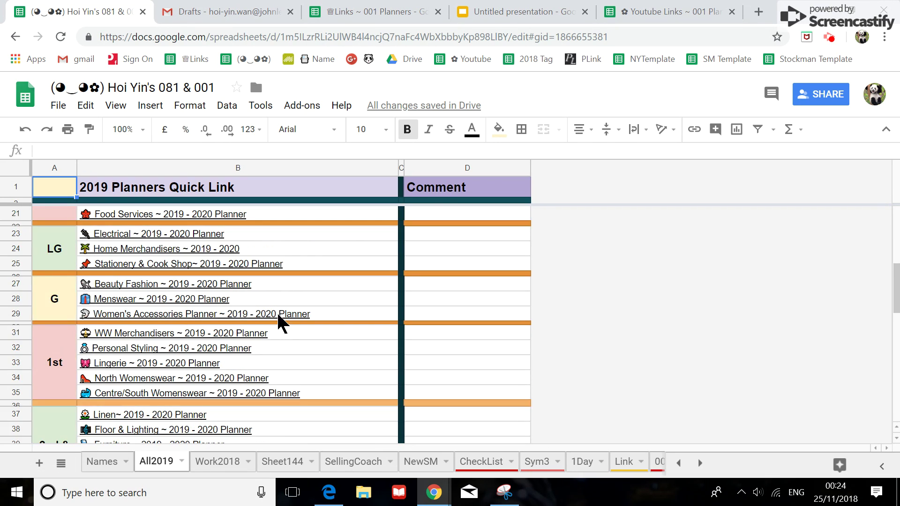
{"action": "scroll", "coordinate": [261, 375], "scroll_direction": "down", "scroll_amount": 2}
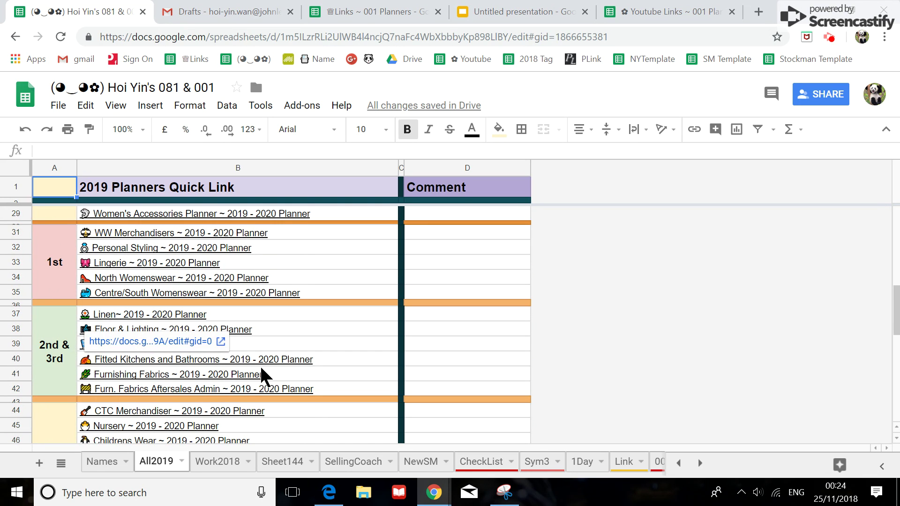
{"action": "scroll", "coordinate": [263, 372], "scroll_direction": "down", "scroll_amount": 6}
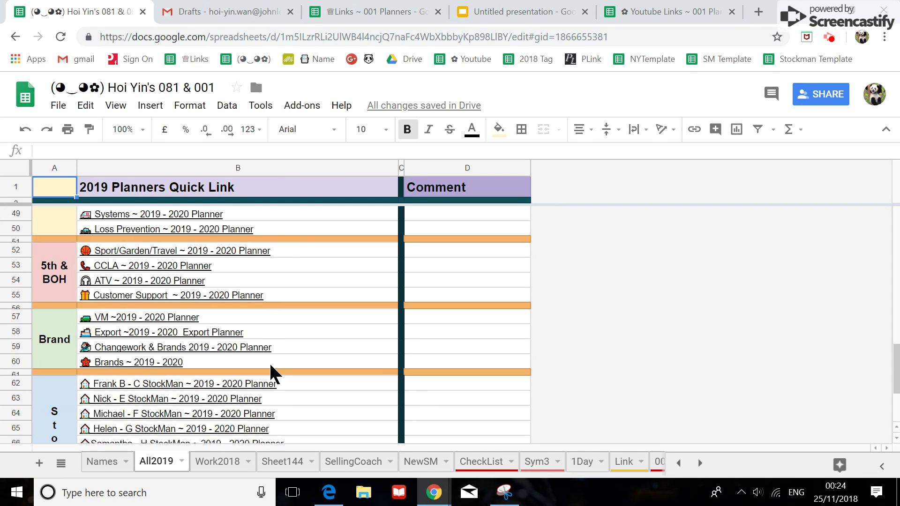
{"action": "scroll", "coordinate": [272, 373], "scroll_direction": "down", "scroll_amount": 2}
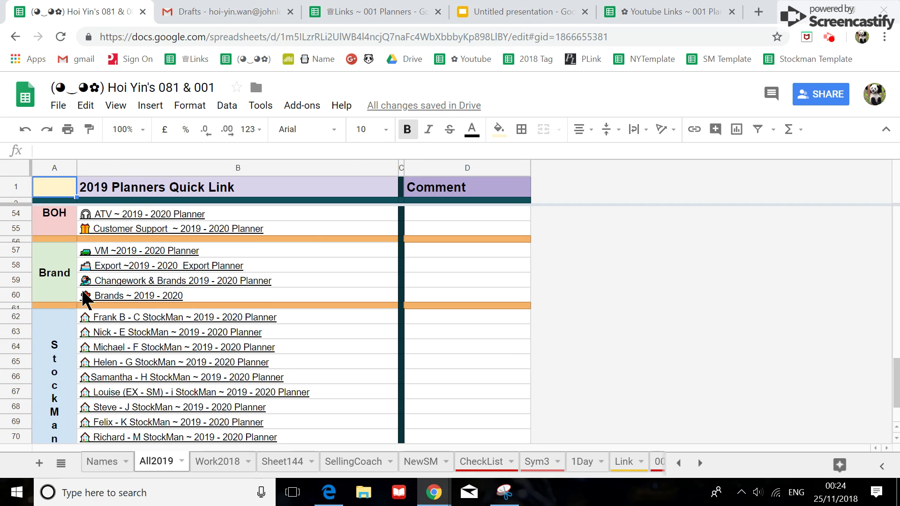
{"action": "scroll", "coordinate": [171, 311], "scroll_direction": "down", "scroll_amount": 2}
{"action": "scroll", "coordinate": [208, 388], "scroll_direction": "up", "scroll_amount": 3}
{"action": "scroll", "coordinate": [225, 368], "scroll_direction": "up", "scroll_amount": 6}
{"action": "key", "text": "ctrl+Page_Up"}
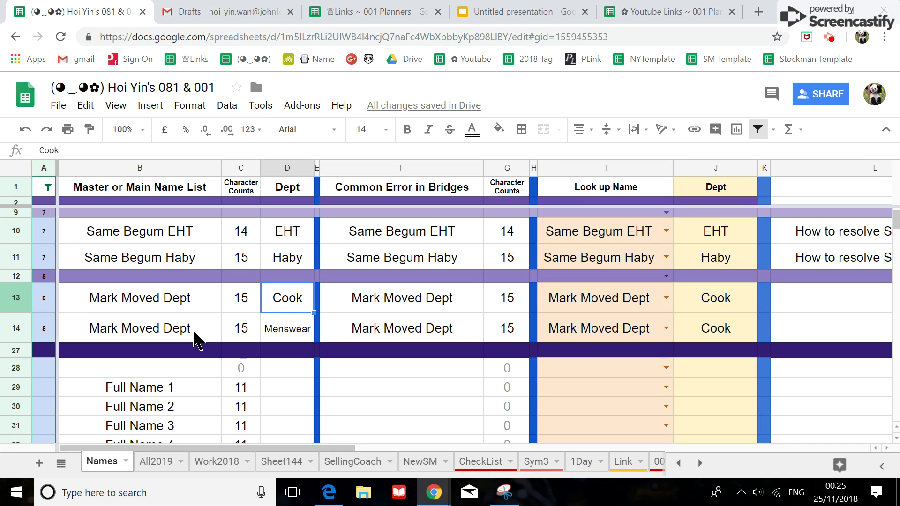
Step: Append "Cook" to the end of the name in cell B13 of the master name list
{"action": "left_click", "coordinate": [195, 304]}
{"action": "left_click", "coordinate": [146, 150]}
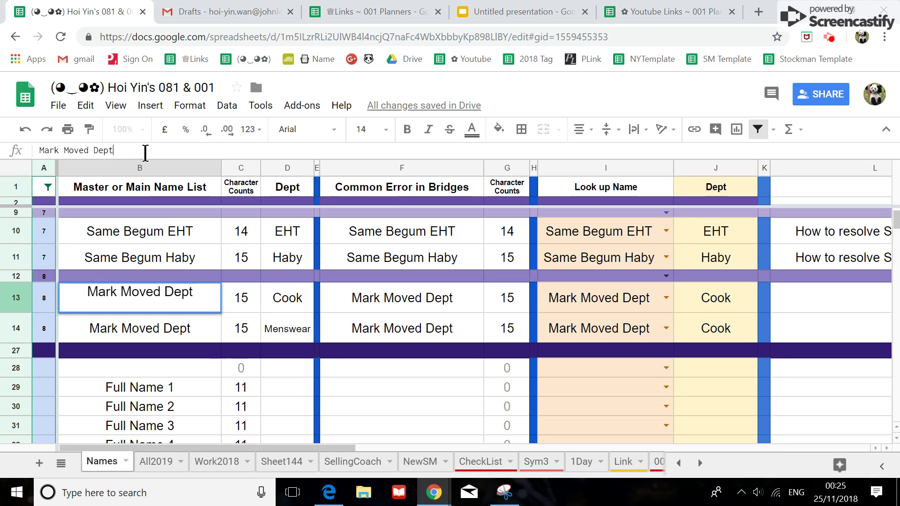
{"action": "type", "text": "Cook"}
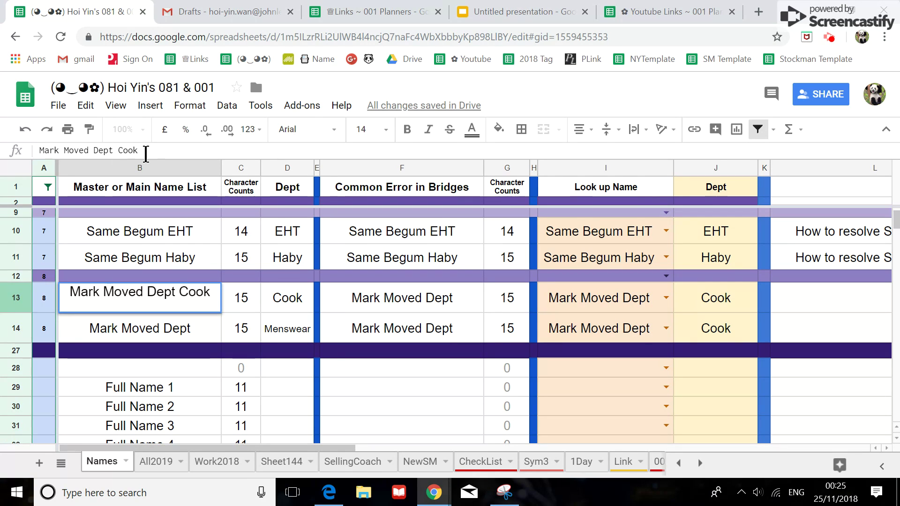
{"action": "key", "text": "Return"}
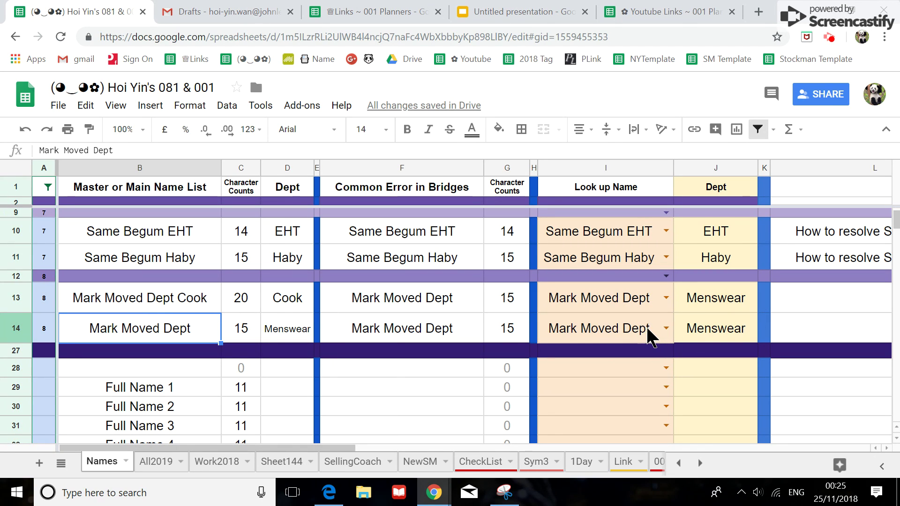
Step: Revisit the Spin Off Files 2019 slide, and append "Men" to the name in cell B14 of the Names sheet
{"action": "left_click", "coordinate": [500, 14]}
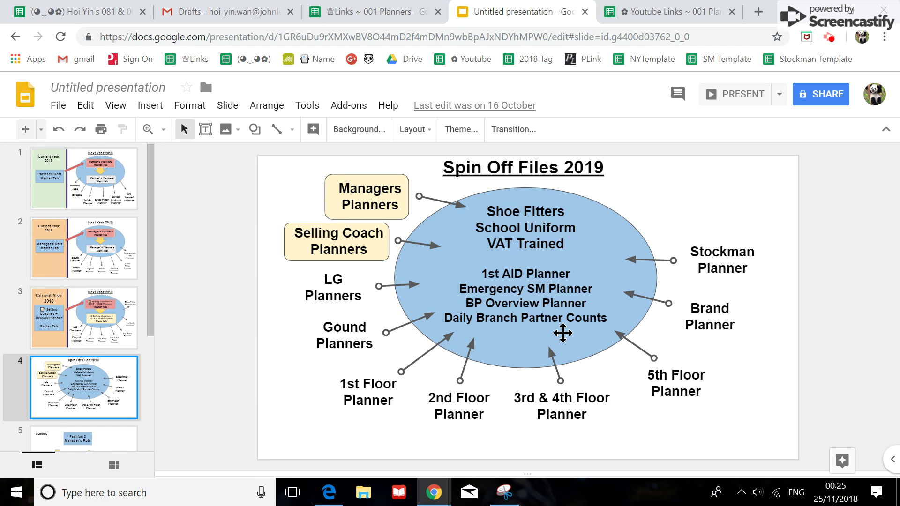
{"action": "left_click", "coordinate": [92, 14]}
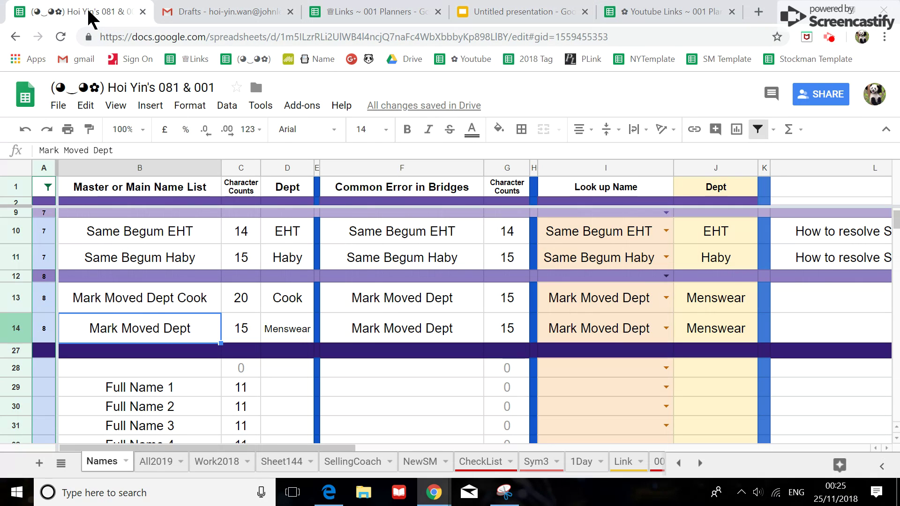
{"action": "left_click", "coordinate": [121, 150]}
{"action": "type", "text": "New"}
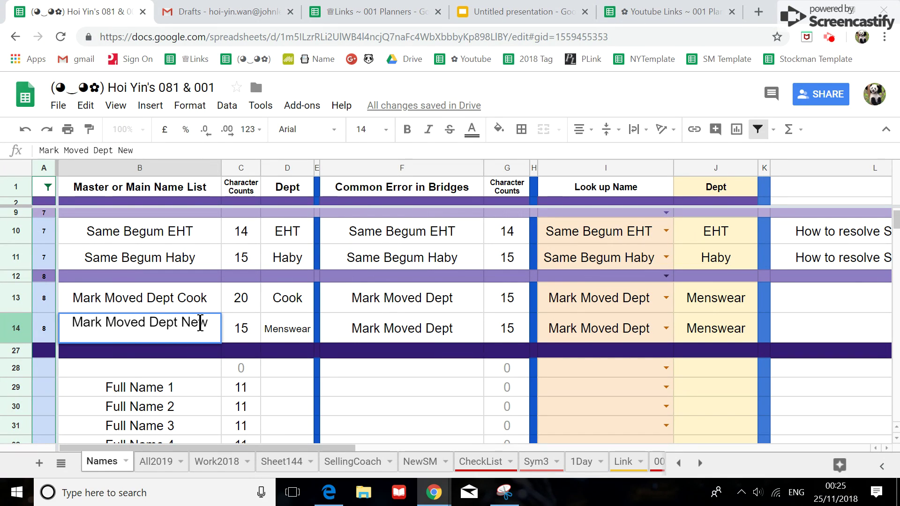
{"action": "left_click_drag", "start_coordinate": [206, 324], "coordinate": [187, 321]}
{"action": "type", "text": "Men"}
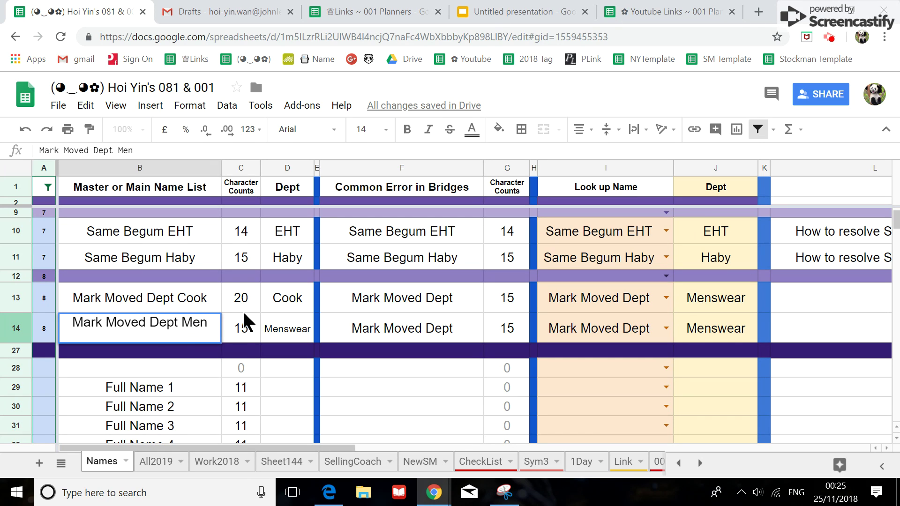
{"action": "left_click", "coordinate": [351, 331]}
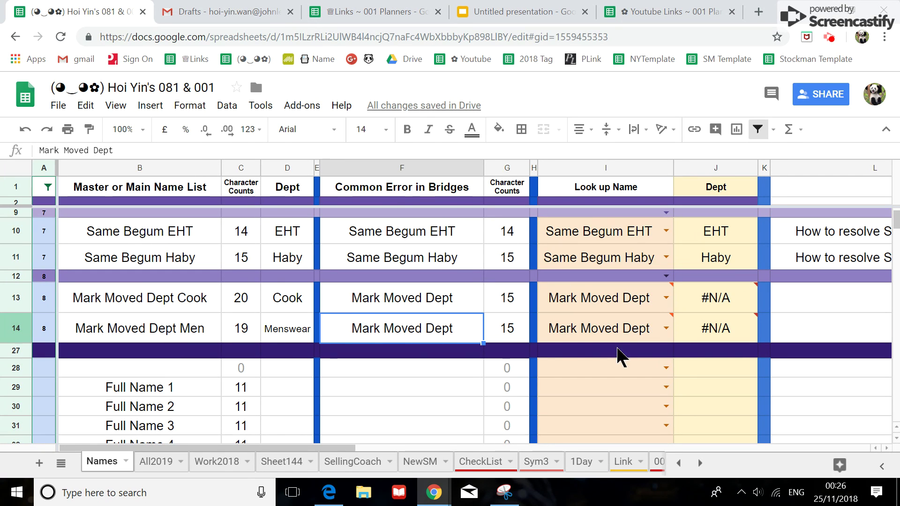
Step: Check the Spin Off Files 2019 slide again, and remove "Men" from the name in cell B14 of the Names sheet
{"action": "left_click", "coordinate": [489, 14]}
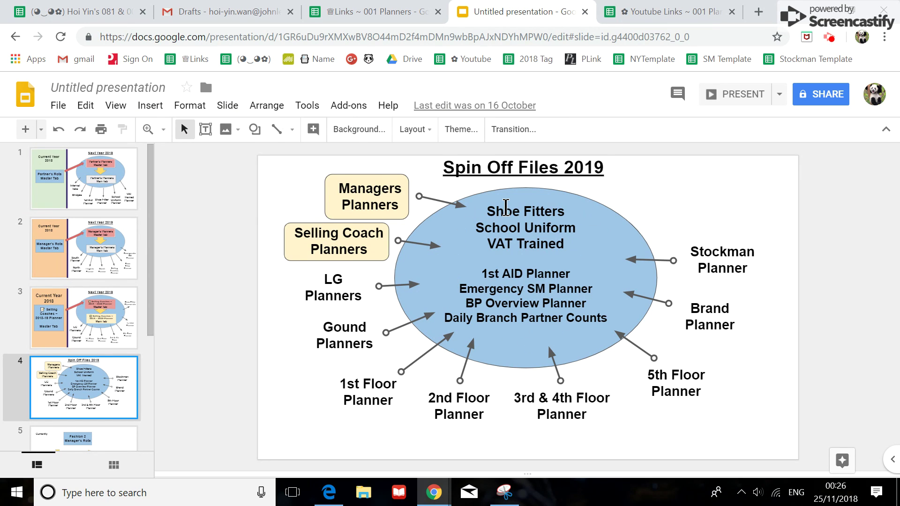
{"action": "left_click", "coordinate": [69, 14]}
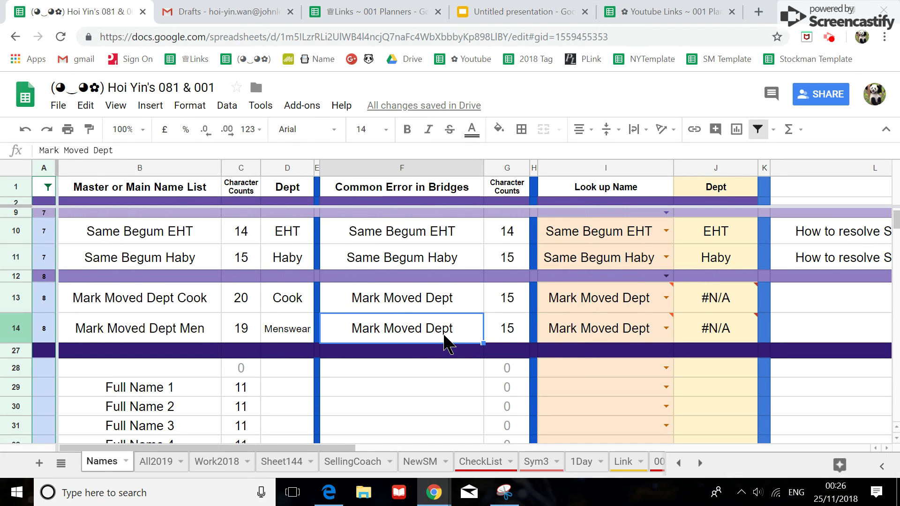
{"action": "left_click", "coordinate": [190, 335]}
{"action": "left_click", "coordinate": [125, 150]}
{"action": "left_click_drag", "start_coordinate": [134, 150], "coordinate": [115, 150]}
{"action": "key", "text": "BackSpace"}
{"action": "key", "text": "BackSpace"}
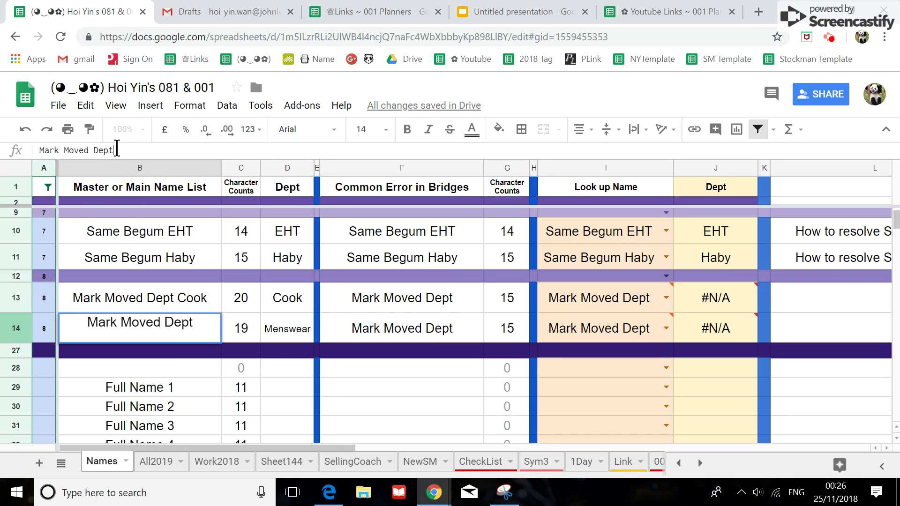
{"action": "key", "text": "Return"}
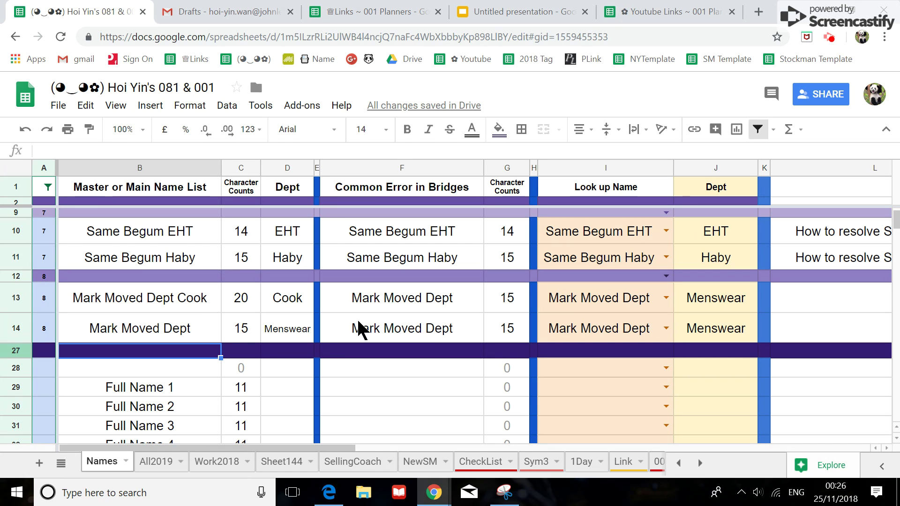
Step: Include the value 9 in the column A filter so that its example rows are shown
{"action": "left_click", "coordinate": [48, 188]}
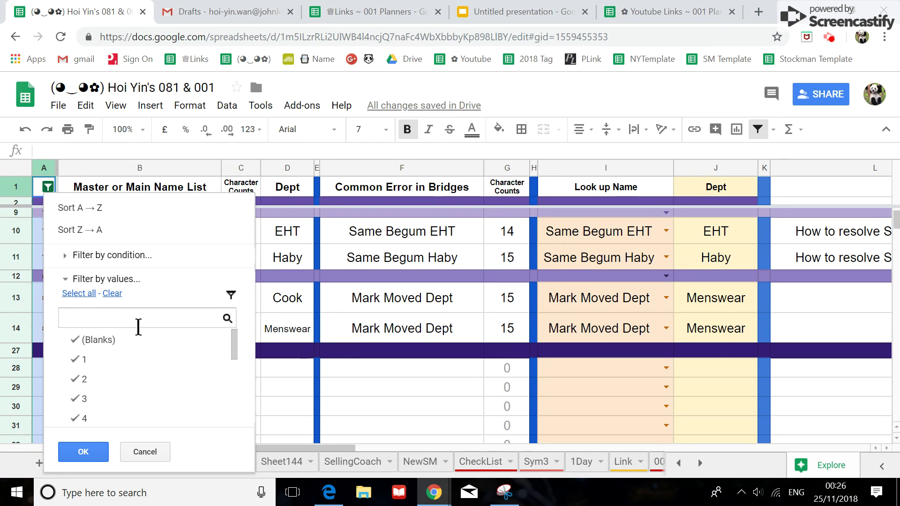
{"action": "scroll", "coordinate": [141, 347], "scroll_direction": "down", "scroll_amount": 4}
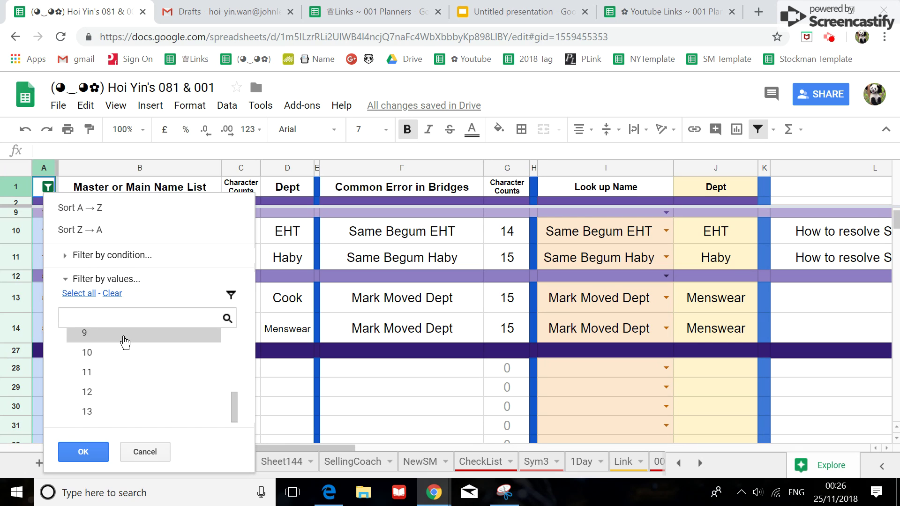
{"action": "left_click", "coordinate": [121, 342]}
{"action": "left_click", "coordinate": [94, 451]}
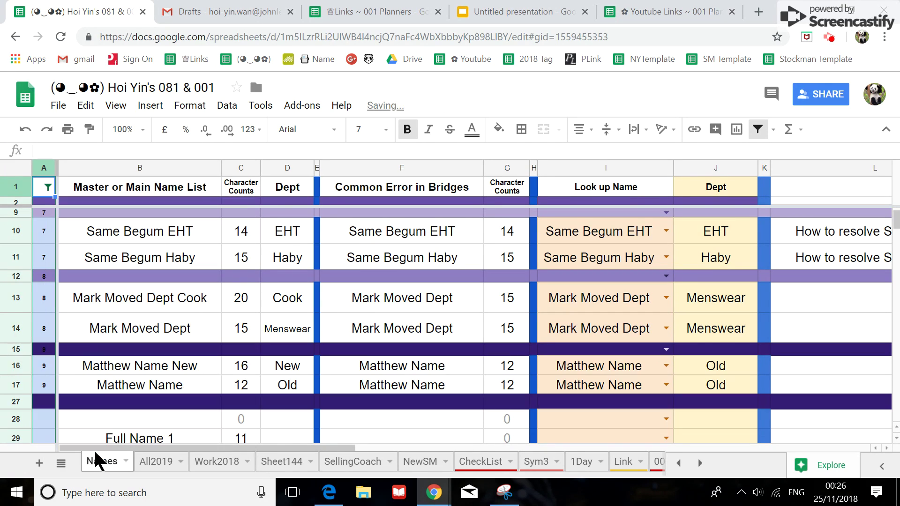
Step: Add the value 10 to the column A filter to show the next example
{"action": "scroll", "coordinate": [116, 403], "scroll_direction": "down", "scroll_amount": 1}
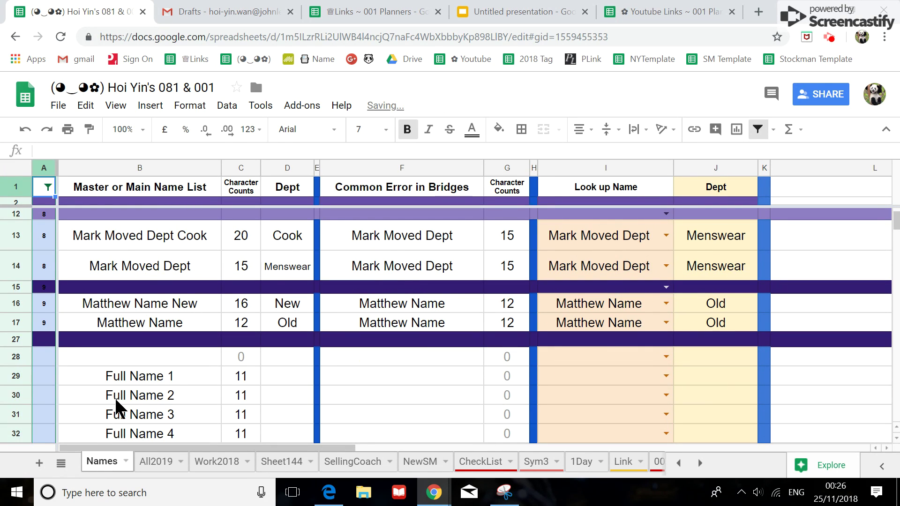
{"action": "left_click", "coordinate": [48, 187]}
{"action": "scroll", "coordinate": [103, 359], "scroll_direction": "down", "scroll_amount": 4}
{"action": "left_click", "coordinate": [103, 359]}
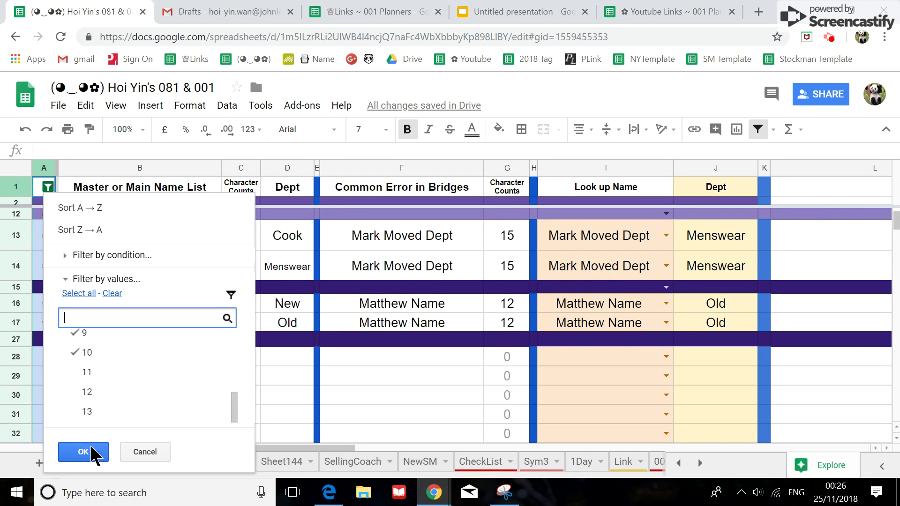
{"action": "left_click", "coordinate": [86, 448]}
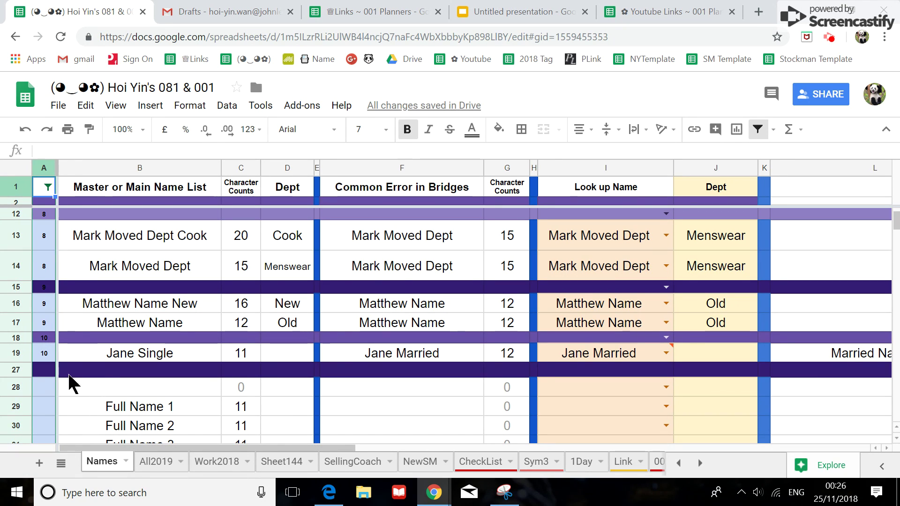
Step: Make row 19 slightly taller, and compare its master list name in B19 with the bridge name in F19
{"action": "left_click_drag", "start_coordinate": [16, 360], "coordinate": [16, 368]}
{"action": "scroll", "coordinate": [35, 367], "scroll_direction": "down", "scroll_amount": 1}
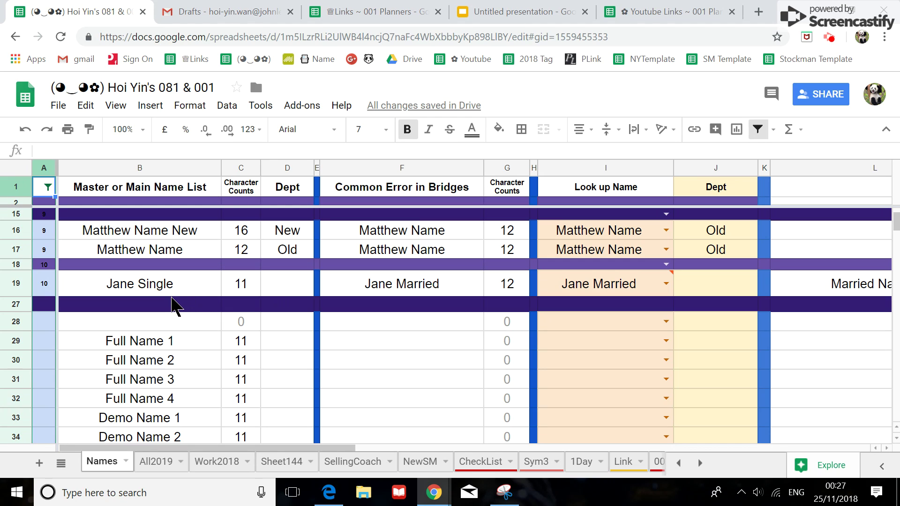
{"action": "left_click", "coordinate": [141, 285]}
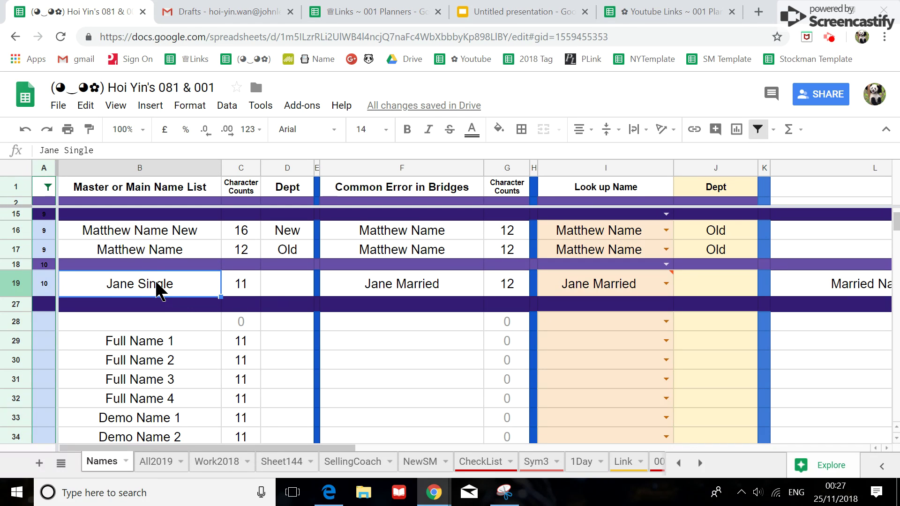
{"action": "left_click", "coordinate": [403, 285]}
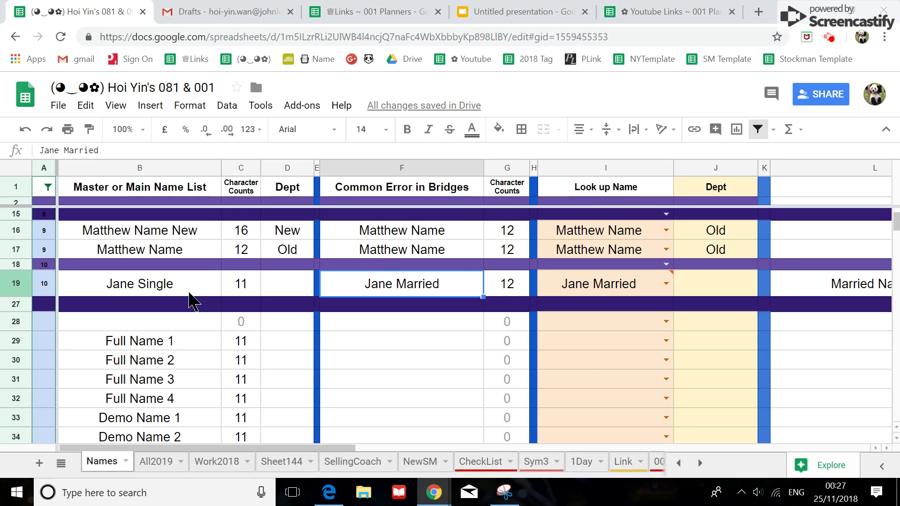
{"action": "left_click", "coordinate": [190, 294]}
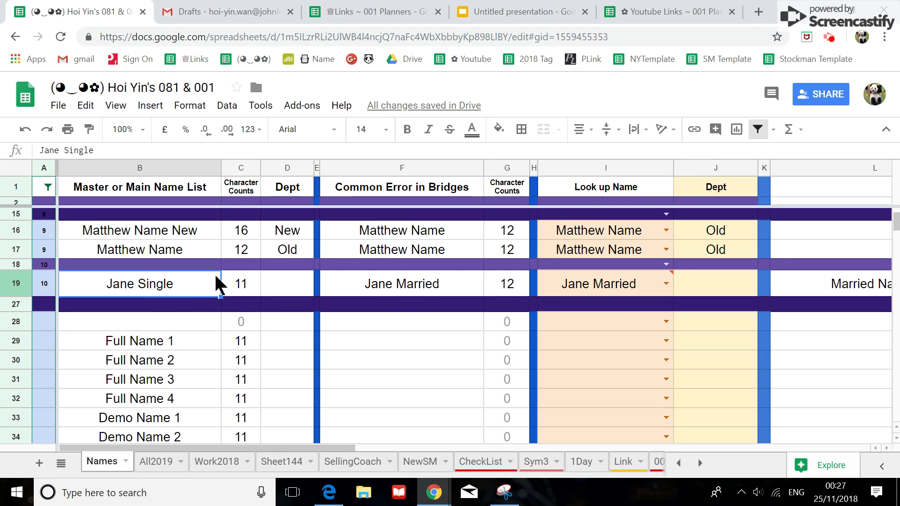
Step: Copy the bridge name from F19 into the master list cell B19 so both names match
{"action": "left_click", "coordinate": [402, 289]}
{"action": "key", "text": "ctrl+c"}
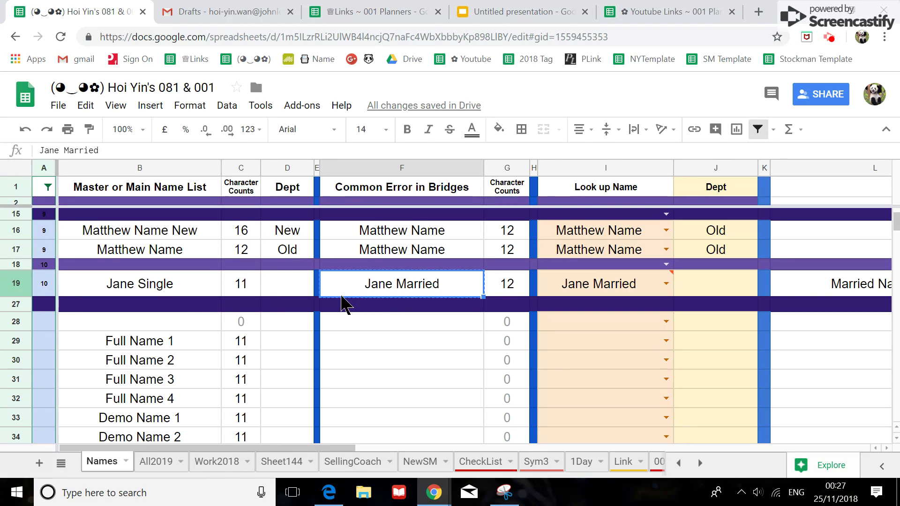
{"action": "left_click", "coordinate": [187, 291]}
{"action": "key", "text": "ctrl+v"}
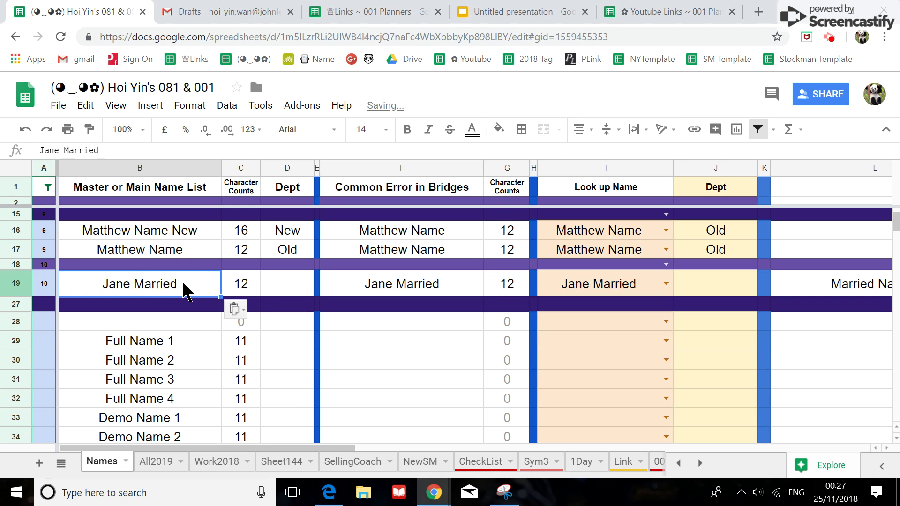
{"action": "left_click", "coordinate": [371, 329]}
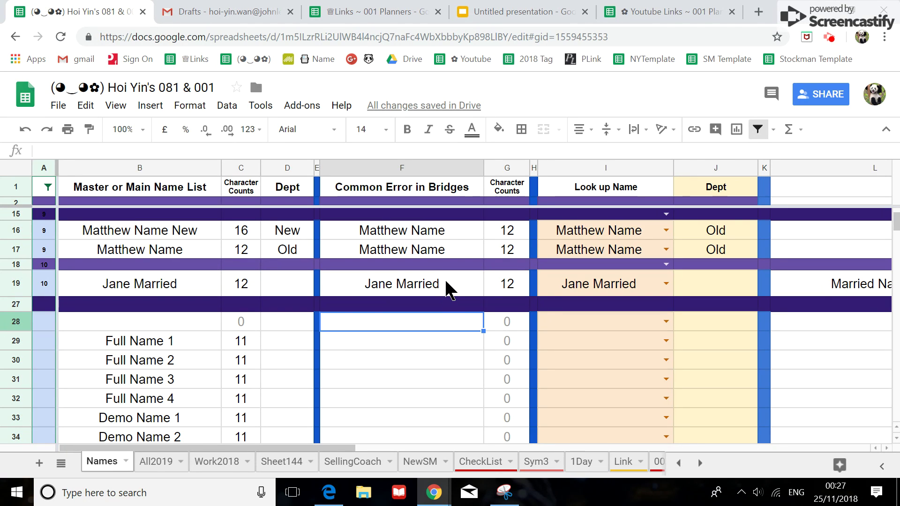
Step: Review the planners on the Spin Off Files 2019 slide twice, returning to the Names sheet each time
{"action": "left_click", "coordinate": [510, 14]}
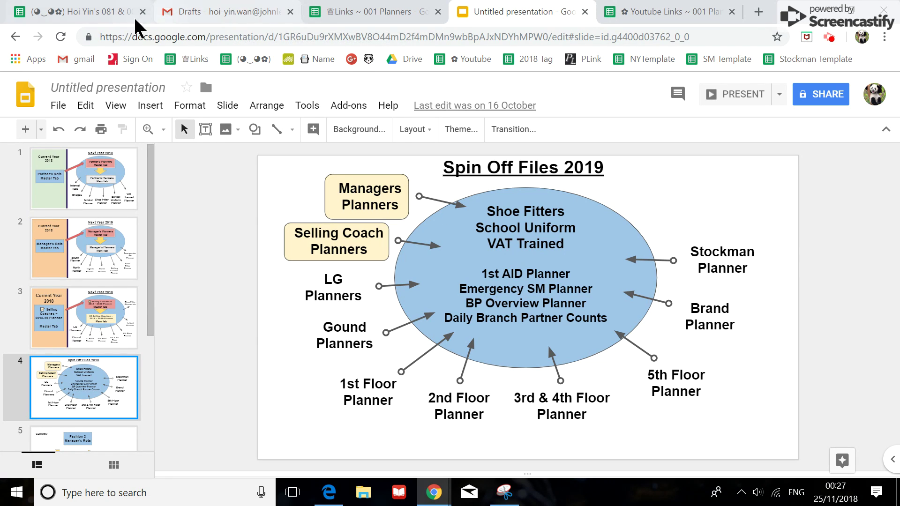
{"action": "left_click", "coordinate": [89, 13]}
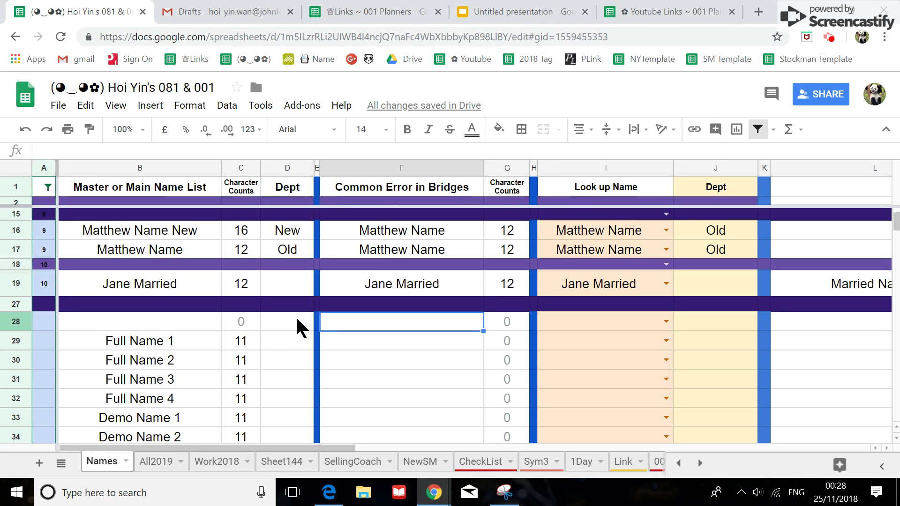
{"action": "left_click", "coordinate": [511, 12]}
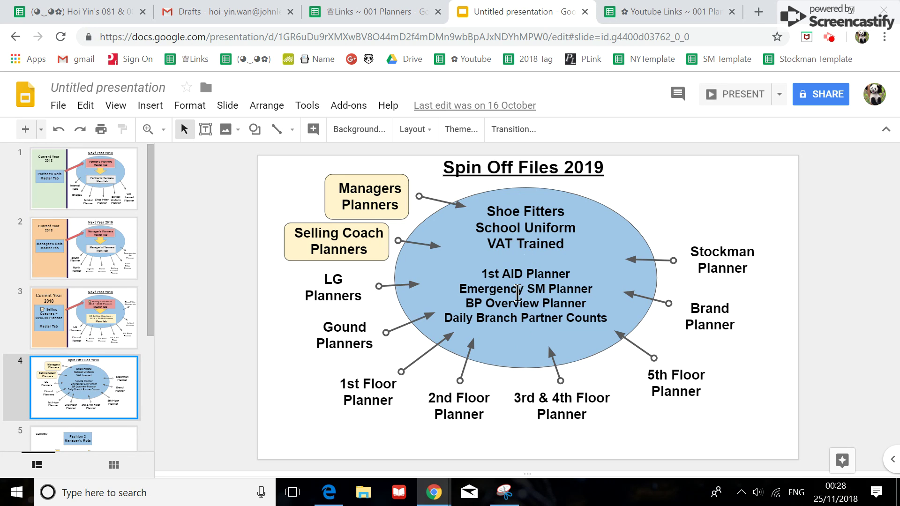
{"action": "left_click", "coordinate": [96, 10]}
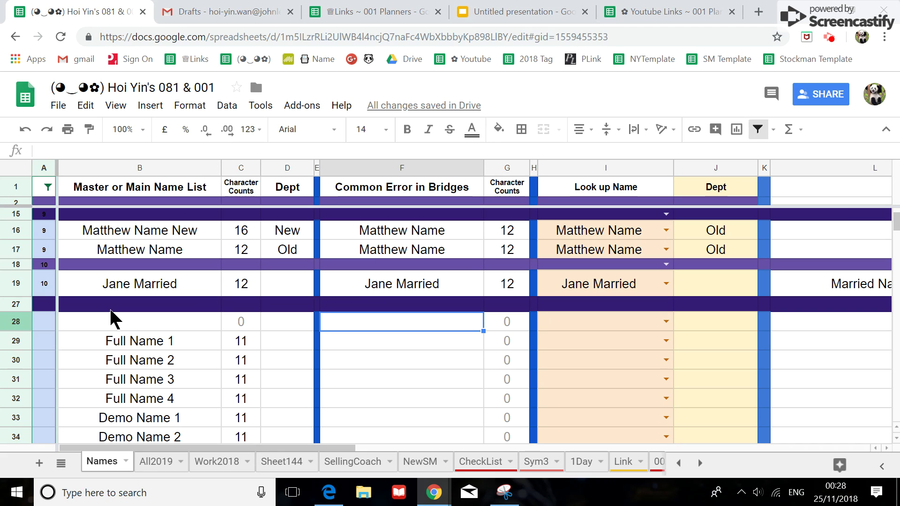
Step: Add the value 11 to the column A filter to show its example rows
{"action": "left_click", "coordinate": [47, 188]}
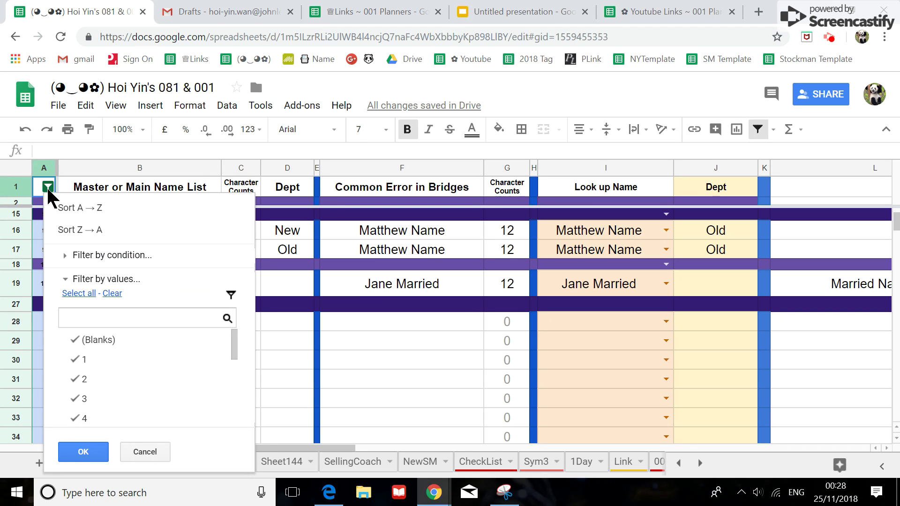
{"action": "scroll", "coordinate": [178, 375], "scroll_direction": "down", "scroll_amount": 3}
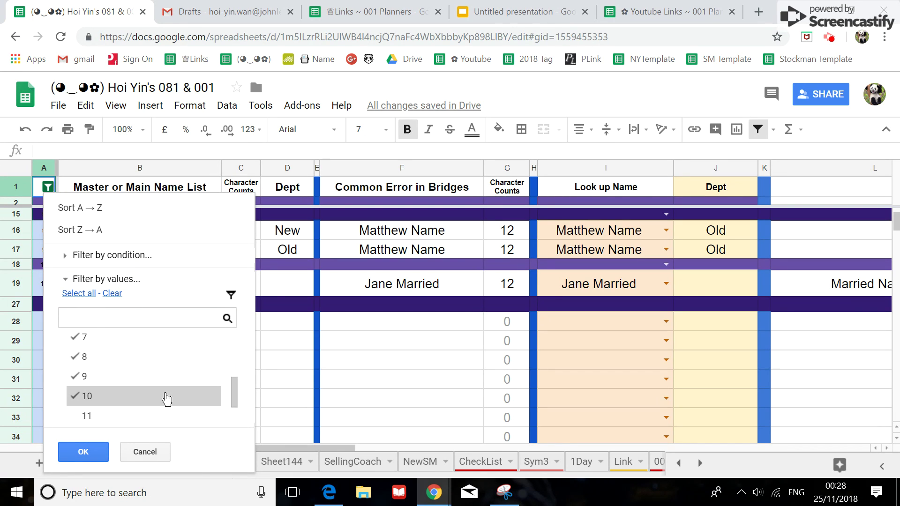
{"action": "left_click", "coordinate": [110, 416]}
{"action": "left_click", "coordinate": [89, 452]}
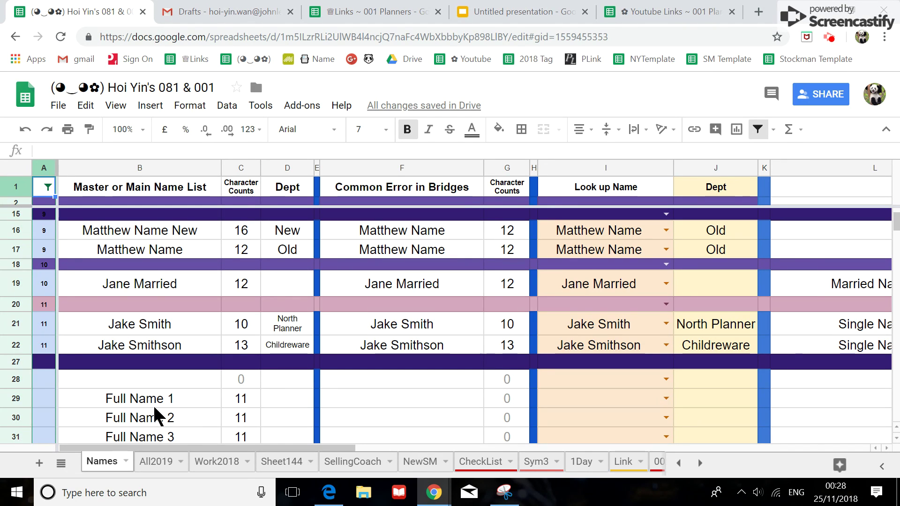
Step: Remove the surnames from the master list names in B21 and B22, leaving only the first name in each
{"action": "left_click", "coordinate": [200, 324]}
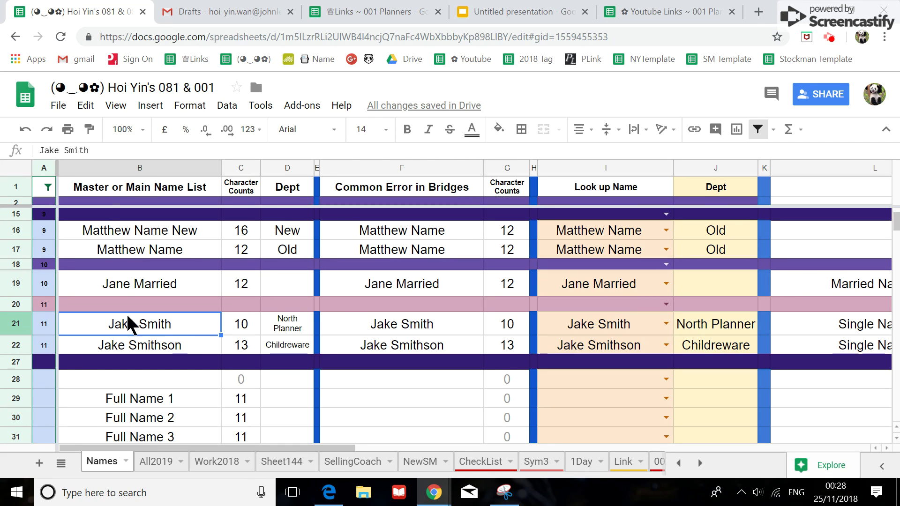
{"action": "left_click_drag", "start_coordinate": [89, 150], "coordinate": [60, 151]}
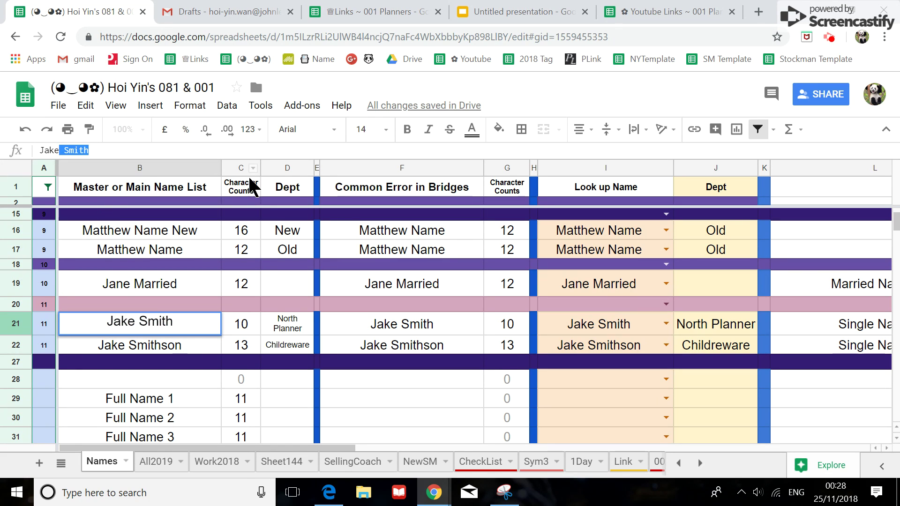
{"action": "key", "text": "BackSpace"}
{"action": "key", "text": "Return"}
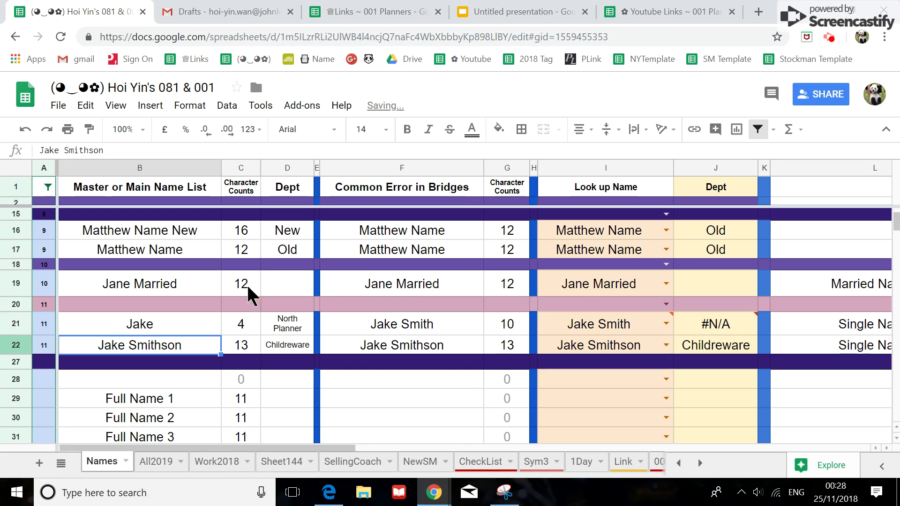
{"action": "left_click_drag", "start_coordinate": [112, 147], "coordinate": [60, 151]}
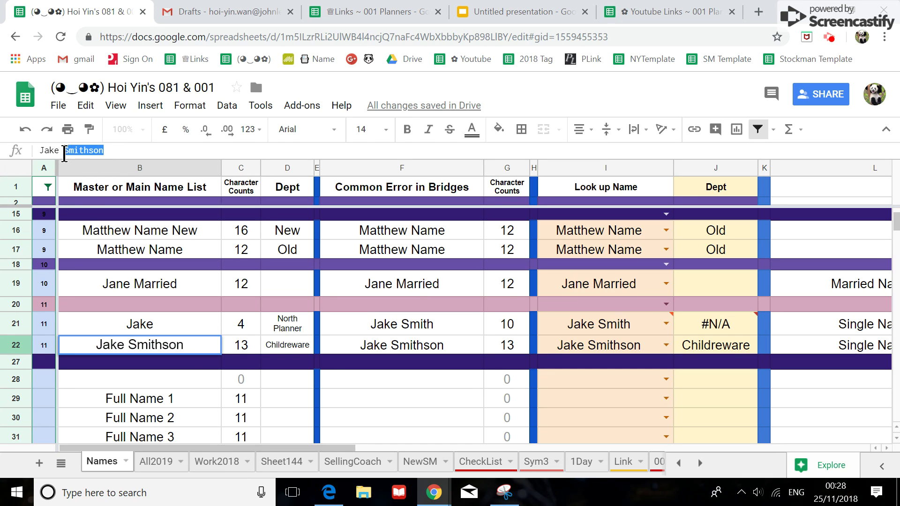
{"action": "key", "text": "BackSpace"}
{"action": "key", "text": "Return"}
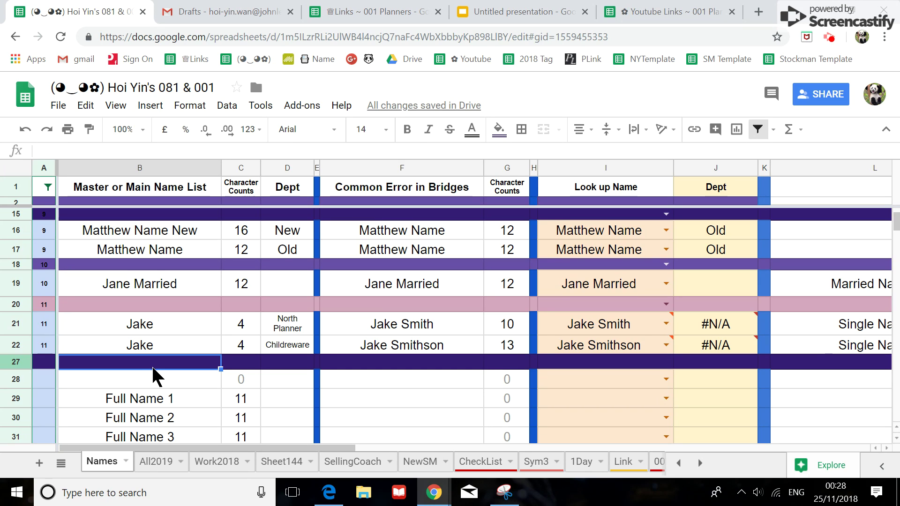
Step: Compare the first-name-only entries in B21 and B22 with the bridge names in F21 and F22 and their look-ups
{"action": "left_click", "coordinate": [170, 325]}
{"action": "left_click", "coordinate": [172, 337]}
{"action": "left_click", "coordinate": [172, 326]}
{"action": "left_click", "coordinate": [176, 343]}
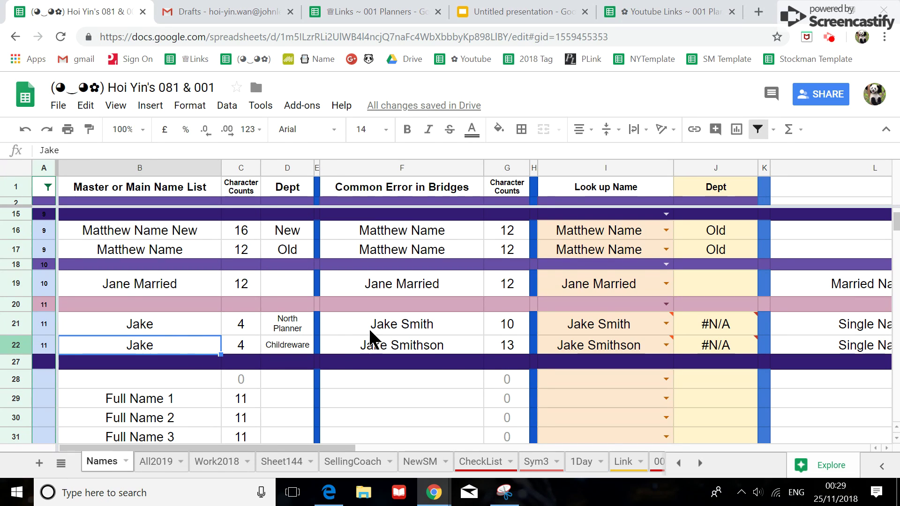
{"action": "left_click", "coordinate": [399, 323]}
{"action": "left_click", "coordinate": [408, 352]}
{"action": "left_click", "coordinate": [406, 327]}
{"action": "left_click", "coordinate": [400, 340]}
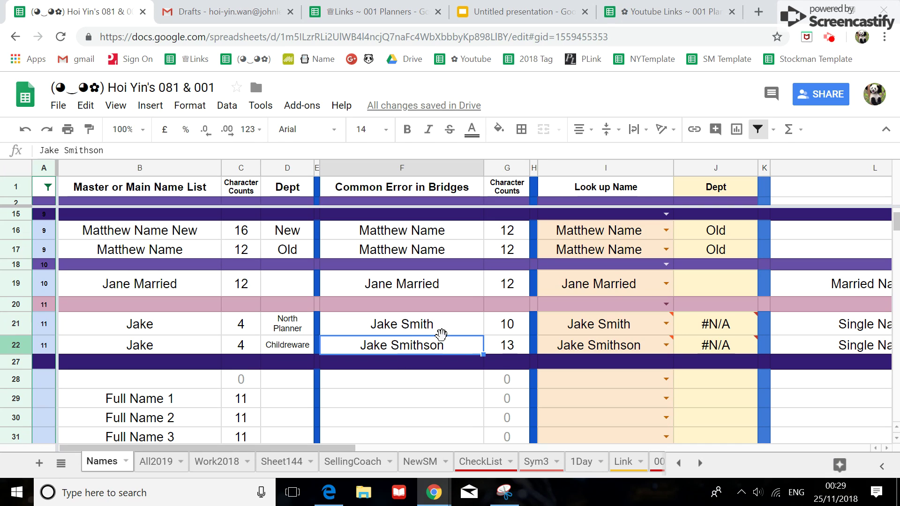
{"action": "mouse_move", "coordinate": [578, 327]}
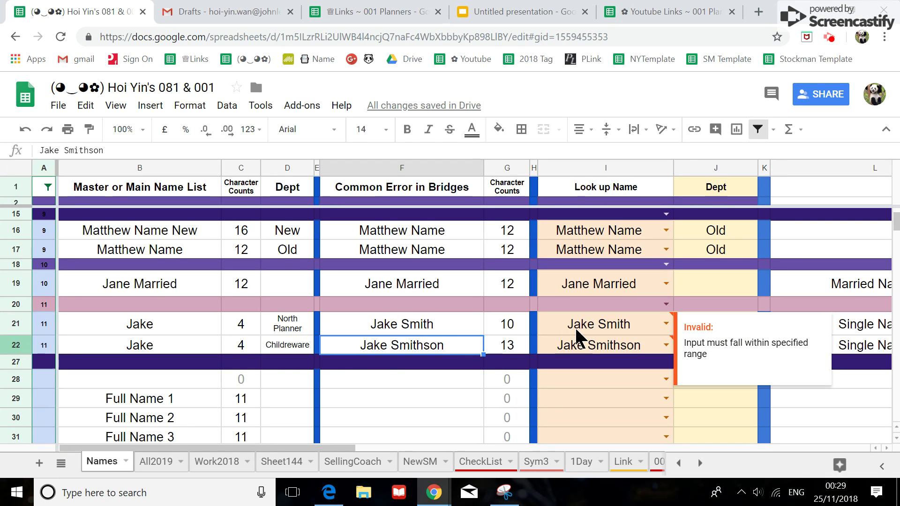
{"action": "left_click", "coordinate": [427, 382]}
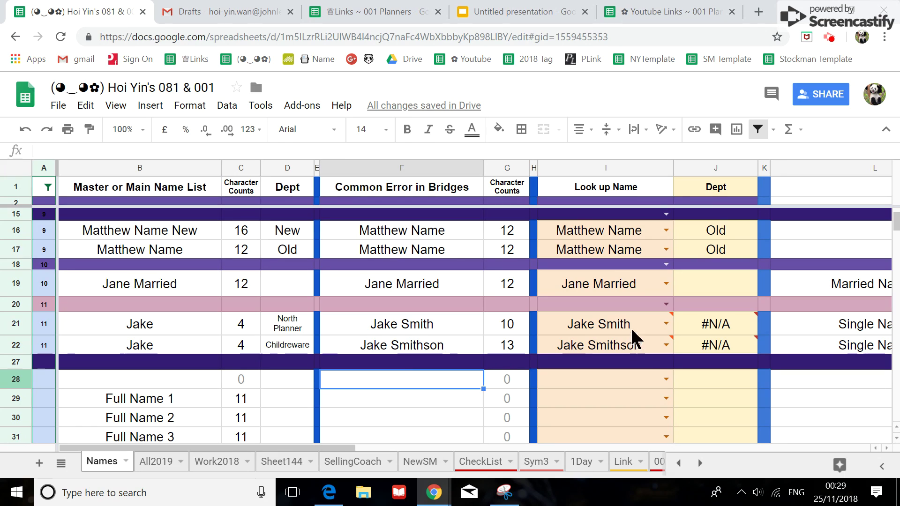
Step: Add the surname initial "S" after the first name in master list cell B21
{"action": "left_click", "coordinate": [167, 321]}
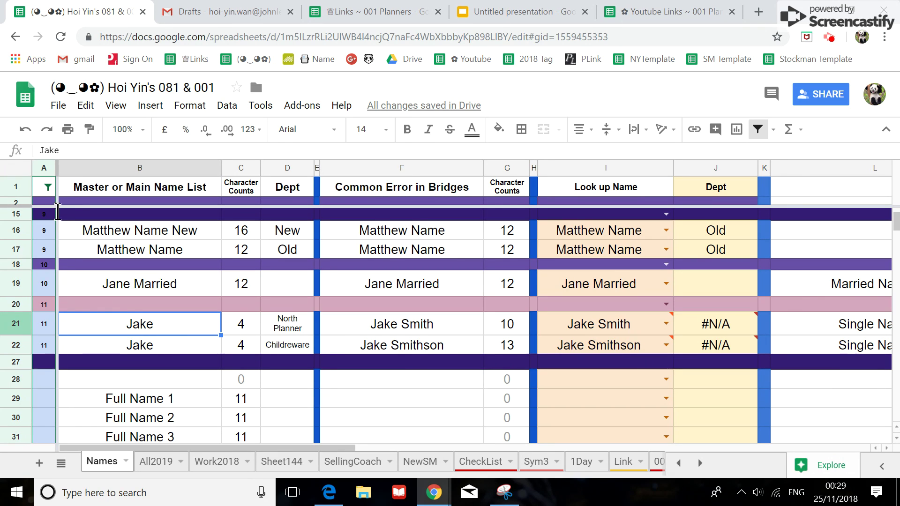
{"action": "left_click", "coordinate": [74, 150]}
{"action": "type", "text": "S"}
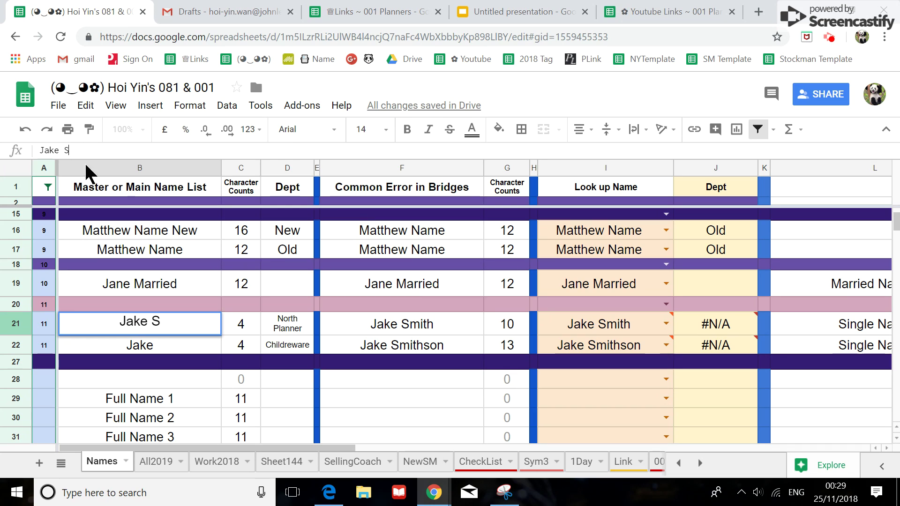
{"action": "left_click", "coordinate": [262, 328]}
Step: Copy the shortened master list name from B21 into the bridge name cell F21
{"action": "left_click", "coordinate": [177, 328]}
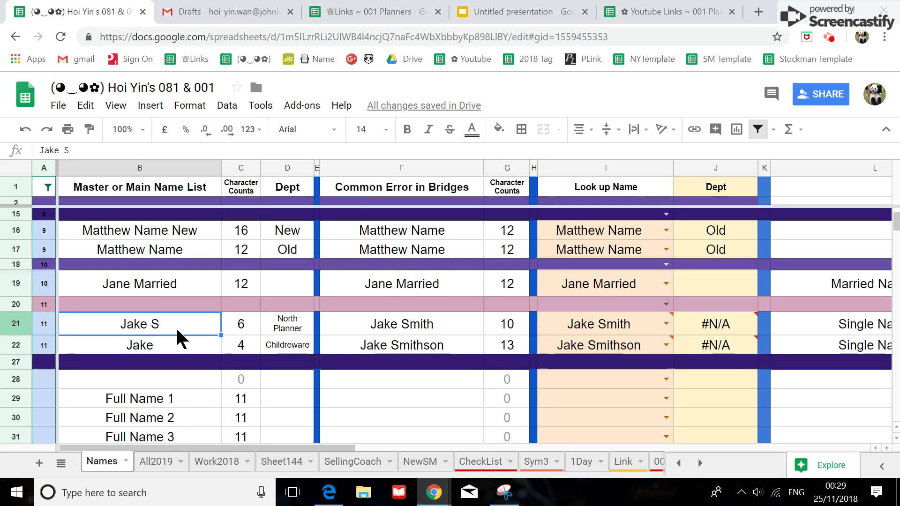
{"action": "key", "text": "ctrl+c"}
{"action": "left_click", "coordinate": [393, 319]}
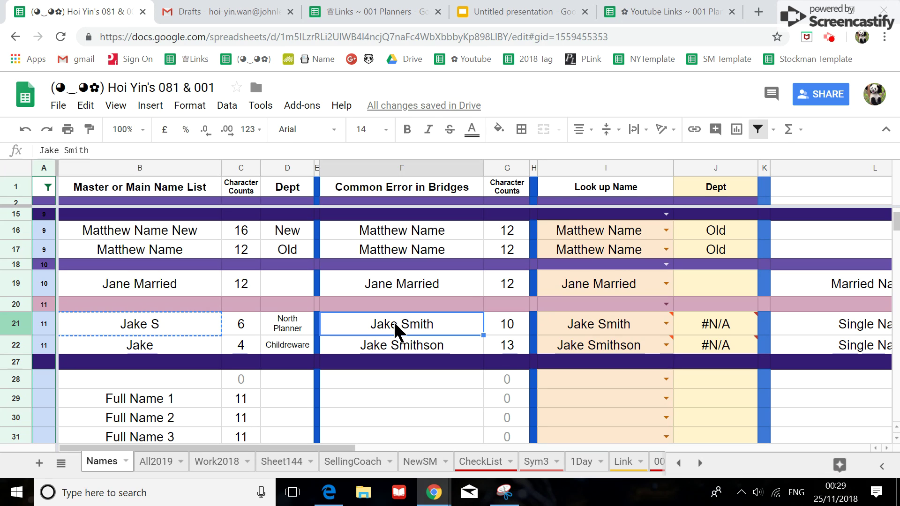
{"action": "key", "text": "ctrl+v"}
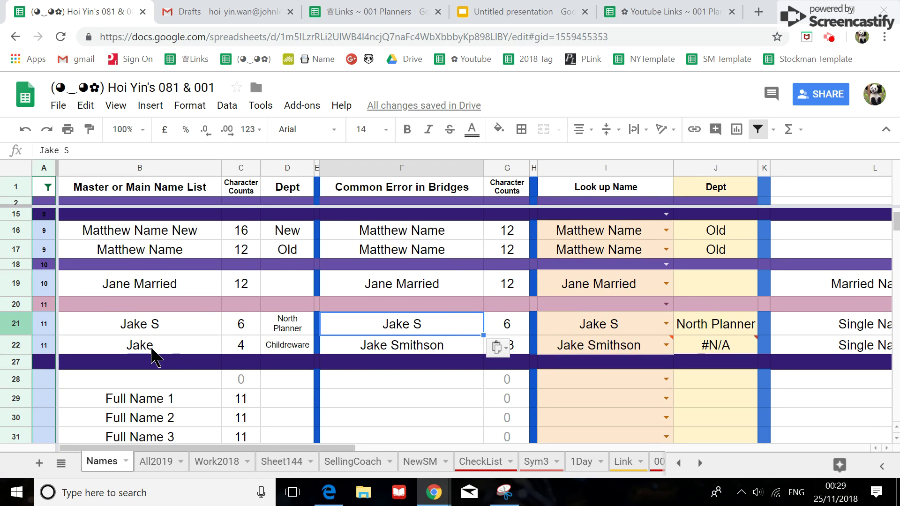
Step: Copy the full bridge name from F22 into master list cell B22
{"action": "left_click", "coordinate": [152, 349]}
{"action": "left_click", "coordinate": [393, 349]}
{"action": "key", "text": "ctrl+c"}
{"action": "left_click", "coordinate": [199, 347]}
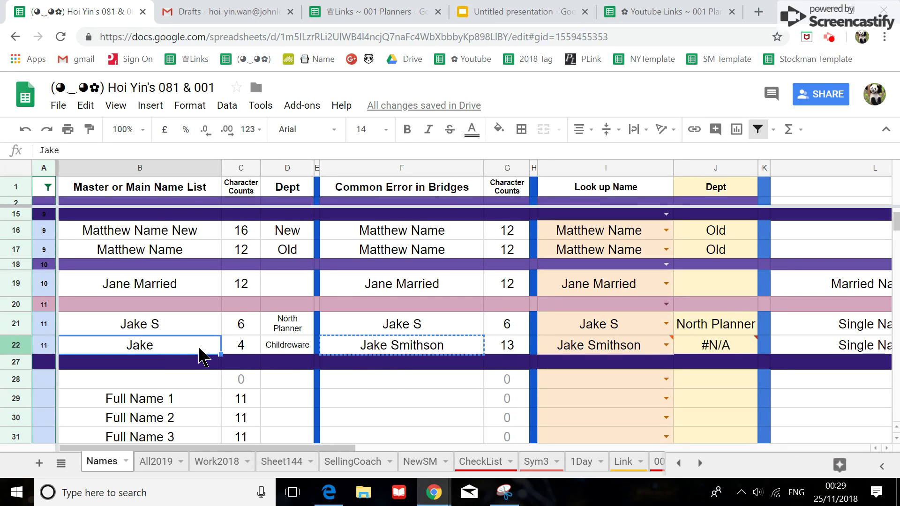
{"action": "key", "text": "ctrl+v"}
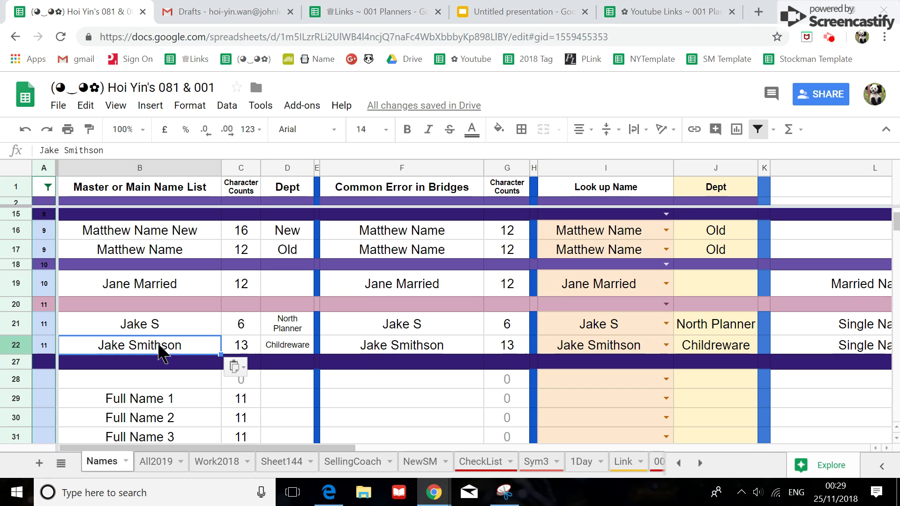
Step: Shorten the surname to the initial "S" in both B22 and F22, making them identical to the names in row 21
{"action": "left_click_drag", "start_coordinate": [104, 154], "coordinate": [71, 153]}
{"action": "key", "text": "BackSpace"}
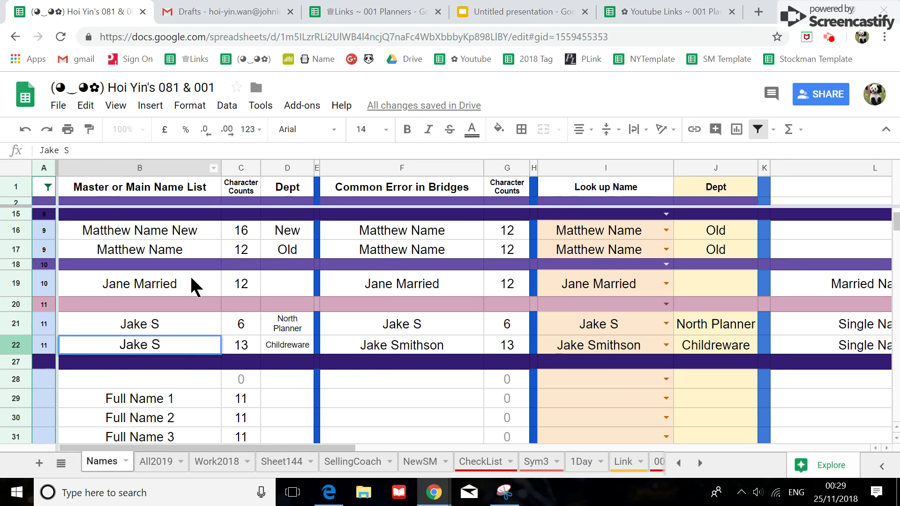
{"action": "left_click", "coordinate": [380, 346]}
{"action": "left_click_drag", "start_coordinate": [104, 151], "coordinate": [71, 151]}
{"action": "key", "text": "BackSpace"}
{"action": "key", "text": "Return"}
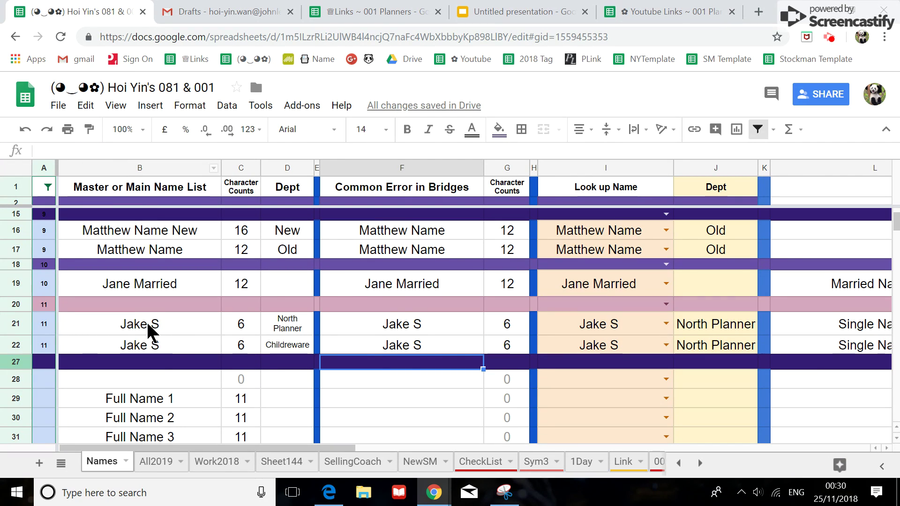
Step: Undo the surname shortening in F22 and B22, and select the master list name in B21
{"action": "left_click", "coordinate": [175, 346]}
{"action": "left_click", "coordinate": [26, 131]}
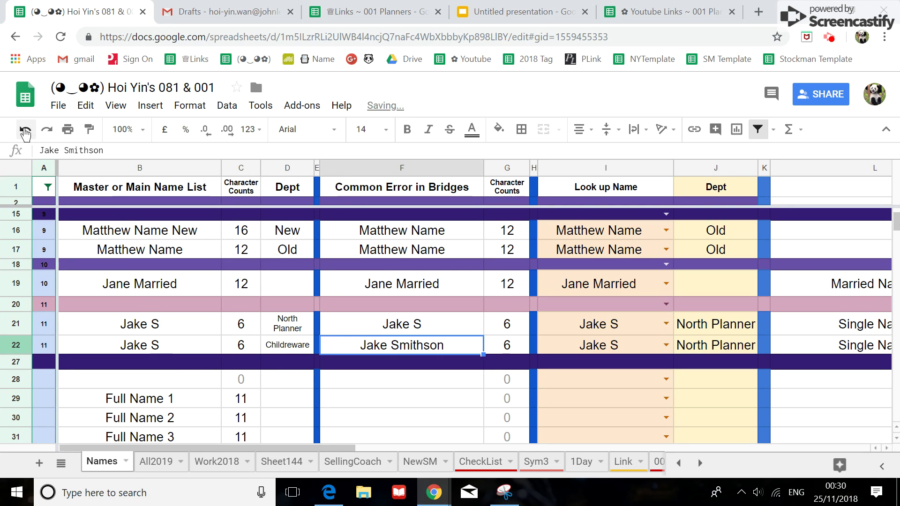
{"action": "left_click", "coordinate": [25, 130]}
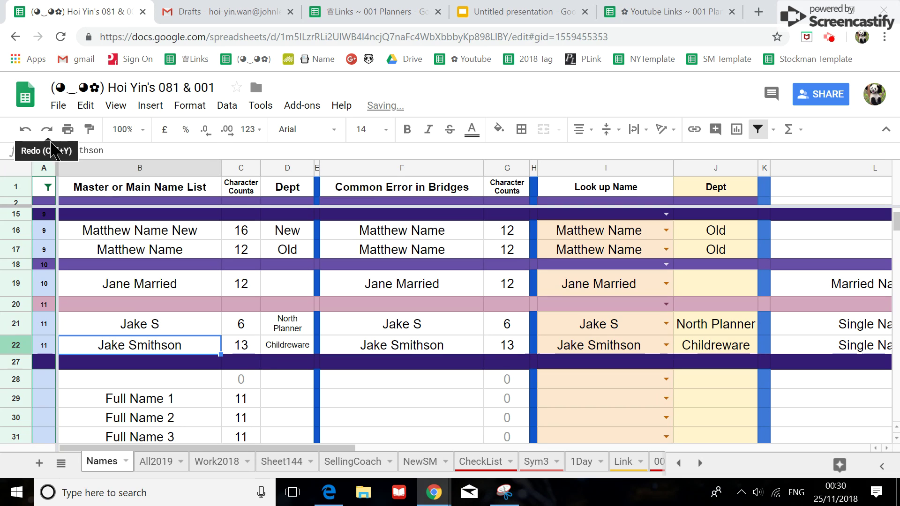
{"action": "left_click", "coordinate": [161, 323]}
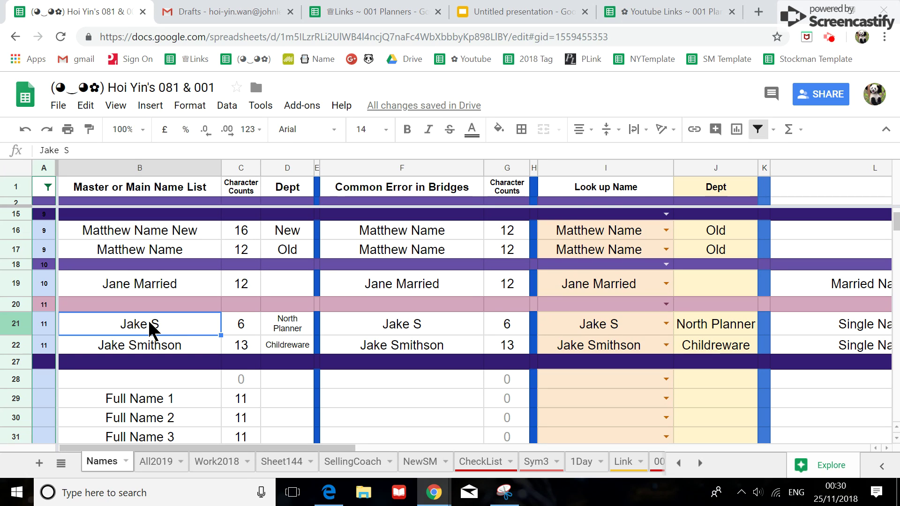
Step: Add the value 12 to the column A filter to show the extra long name example
{"action": "left_click", "coordinate": [48, 187]}
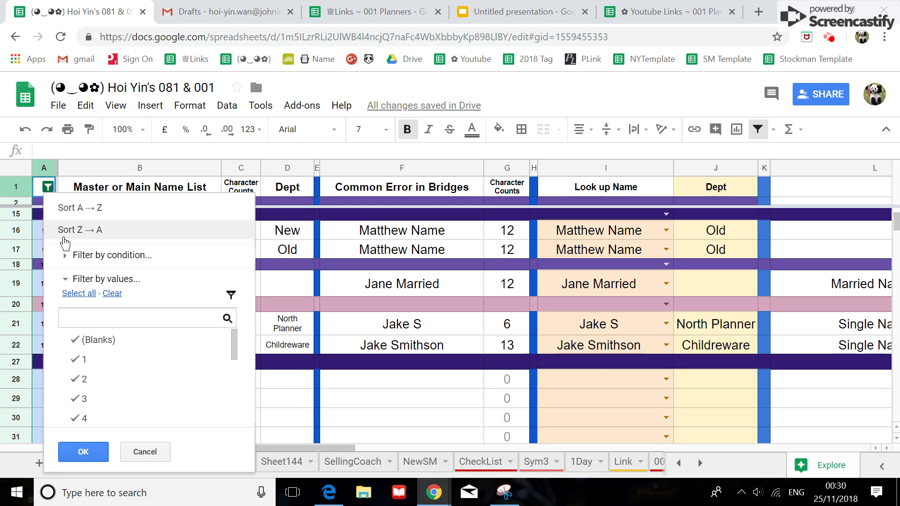
{"action": "scroll", "coordinate": [125, 363], "scroll_direction": "down", "scroll_amount": 2}
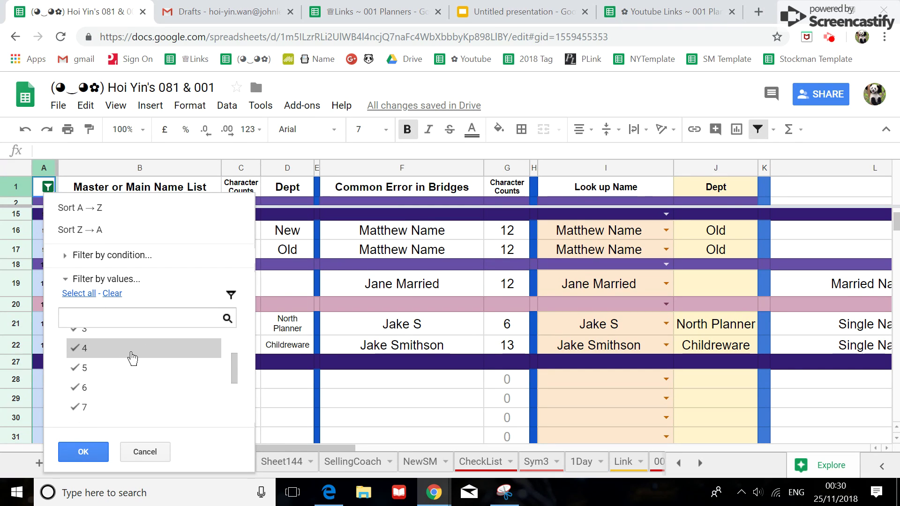
{"action": "scroll", "coordinate": [131, 370], "scroll_direction": "down", "scroll_amount": 3}
{"action": "left_click", "coordinate": [131, 392]}
{"action": "left_click", "coordinate": [99, 453]}
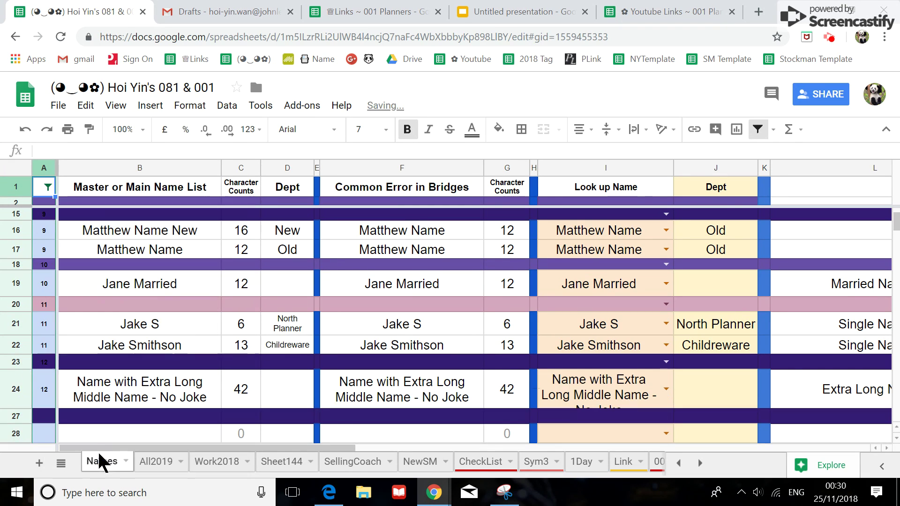
{"action": "scroll", "coordinate": [97, 366], "scroll_direction": "down", "scroll_amount": 1}
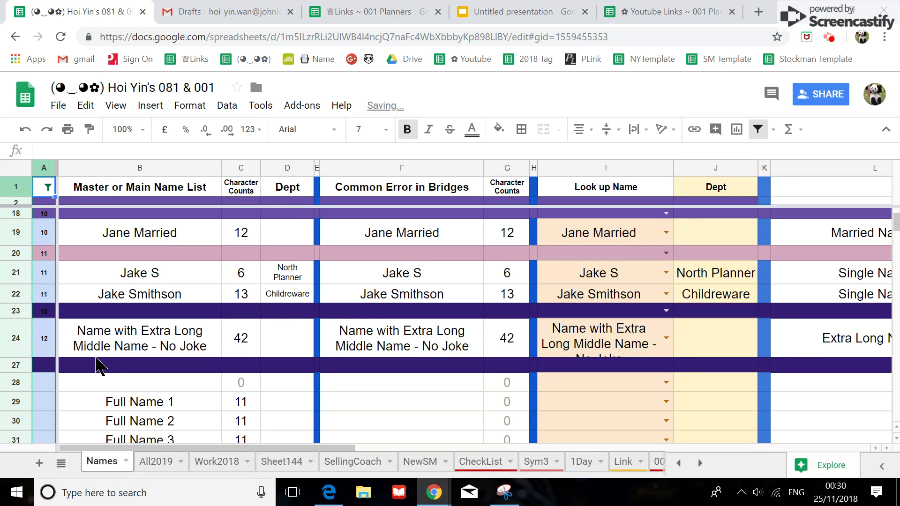
Step: Widen the Look up Name column slightly to give the extra long name in row 24 more room
{"action": "scroll", "coordinate": [96, 356], "scroll_direction": "down", "scroll_amount": 1}
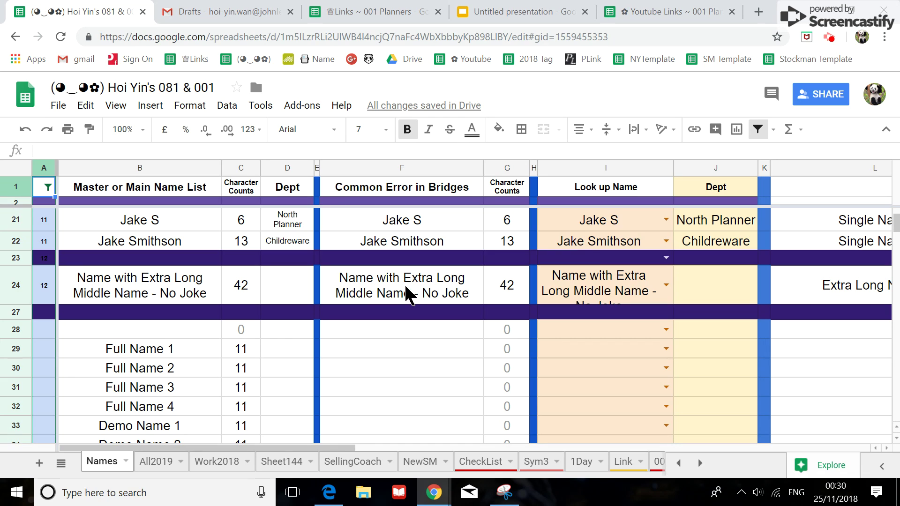
{"action": "left_click", "coordinate": [570, 290]}
{"action": "left_click_drag", "start_coordinate": [688, 164], "coordinate": [714, 165]}
{"action": "left_click", "coordinate": [710, 166]}
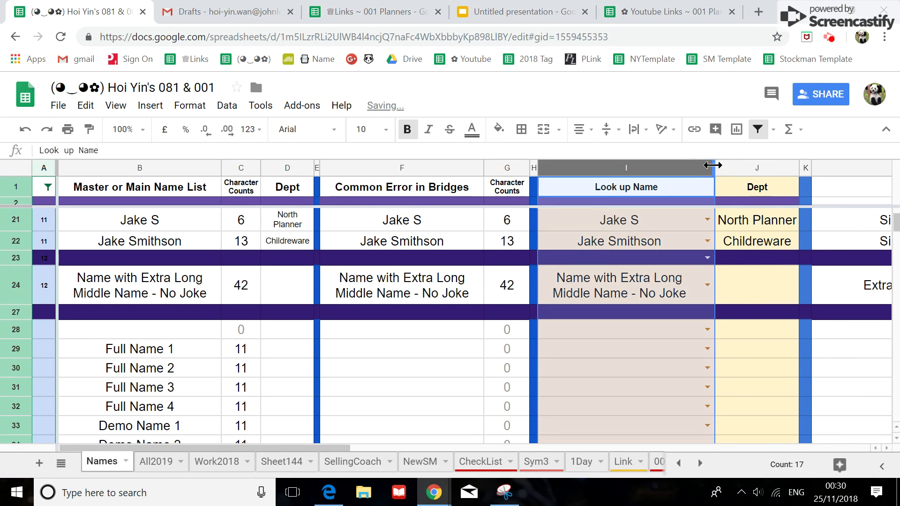
{"action": "left_click_drag", "start_coordinate": [712, 165], "coordinate": [687, 179]}
{"action": "left_click", "coordinate": [705, 295]}
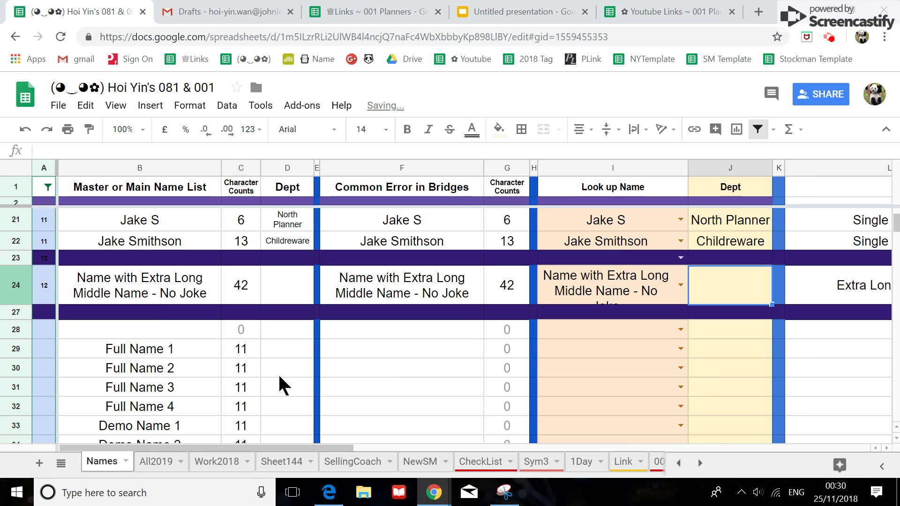
Step: Shorten the extra long name in master list cell B24 to "Name Joke"
{"action": "left_click", "coordinate": [162, 300]}
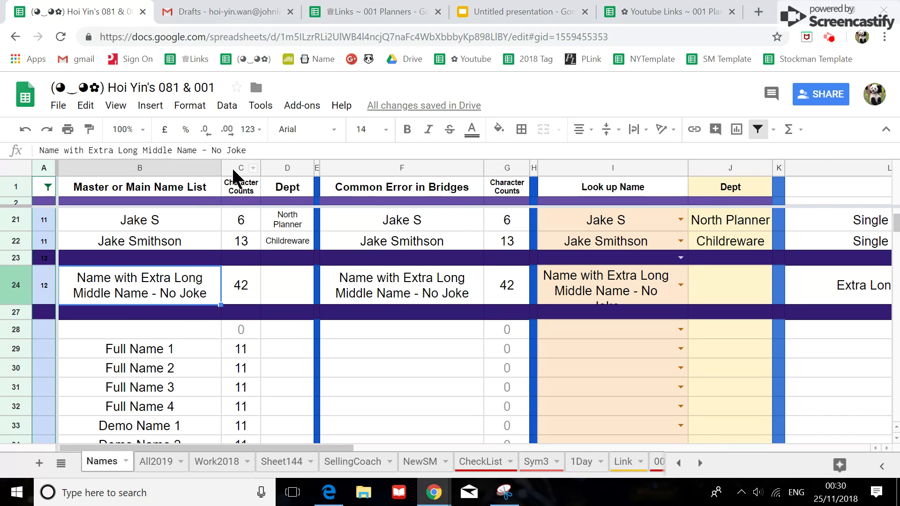
{"action": "left_click_drag", "start_coordinate": [228, 150], "coordinate": [64, 153]}
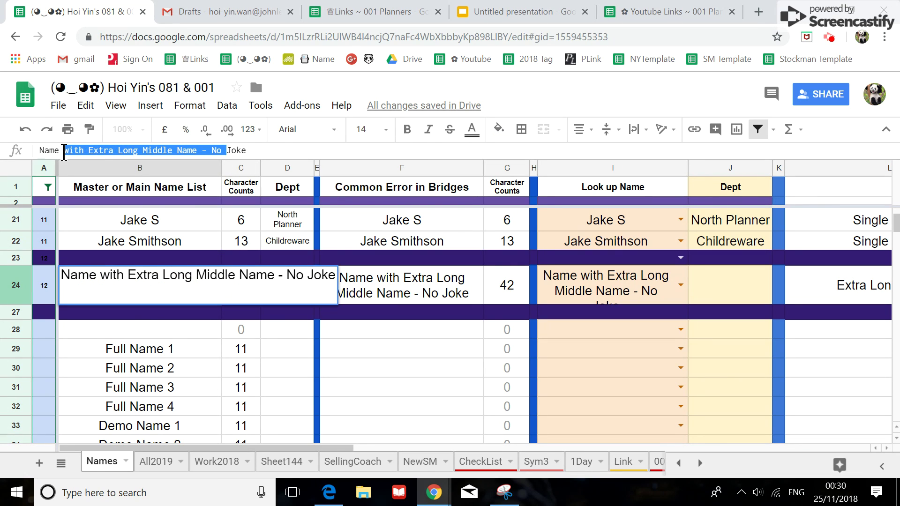
{"action": "key", "text": "BackSpace"}
{"action": "key", "text": "Return"}
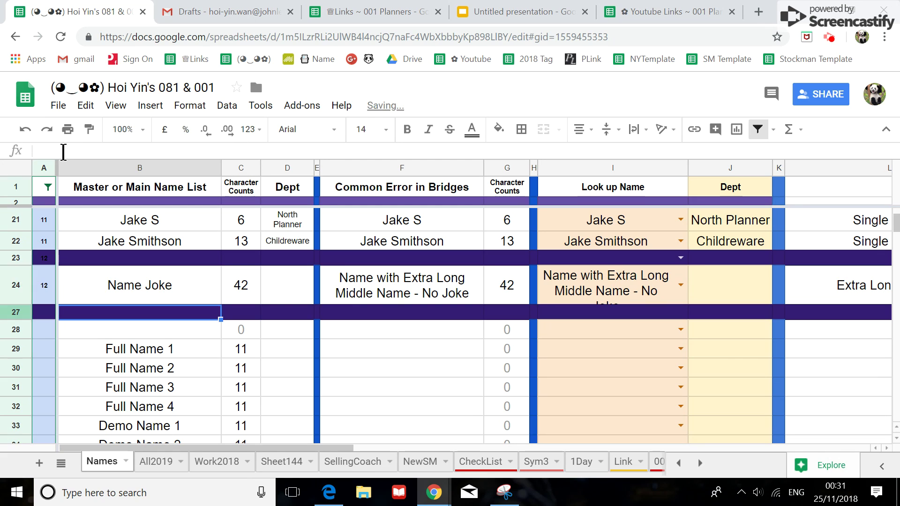
Step: Copy "Name Joke" from B24 into the bridge name cell F24 and the look-up name cell I24
{"action": "left_click", "coordinate": [160, 302]}
{"action": "key", "text": "ctrl+c"}
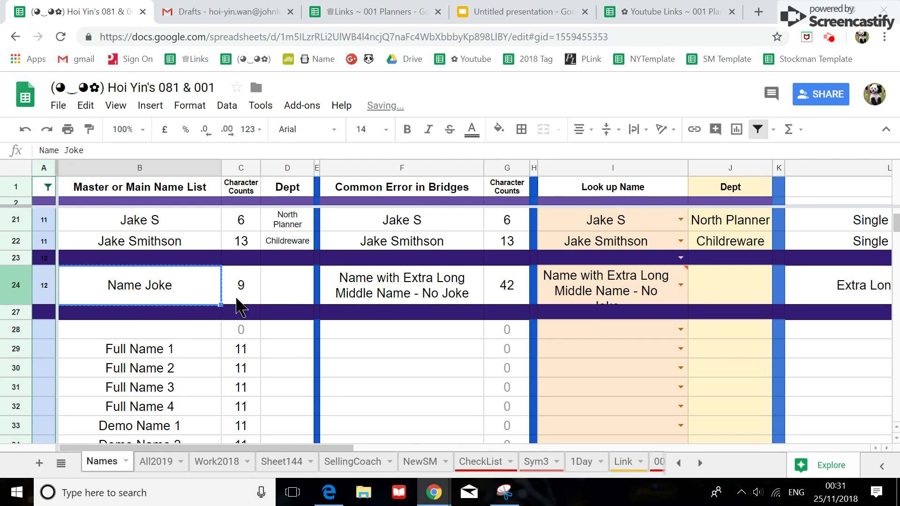
{"action": "left_click", "coordinate": [382, 283]}
{"action": "key", "text": "ctrl+v"}
{"action": "left_click", "coordinate": [578, 291]}
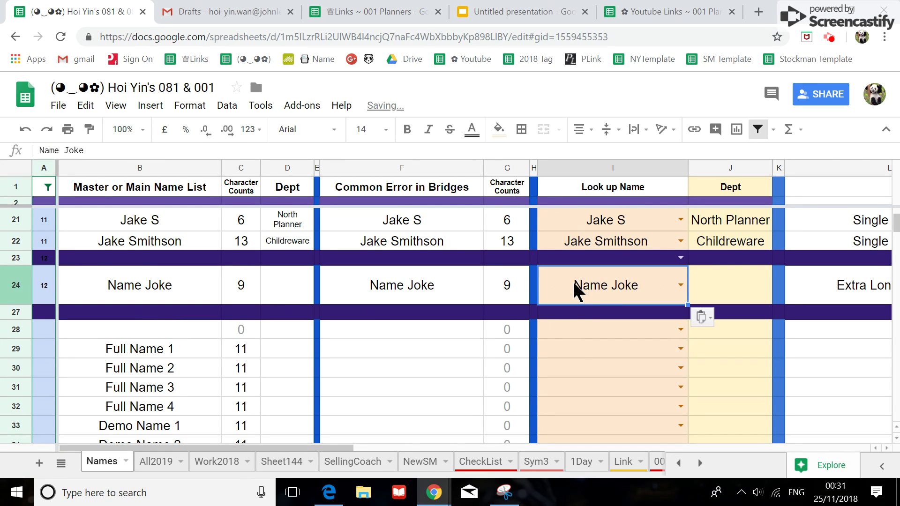
{"action": "left_click", "coordinate": [580, 336]}
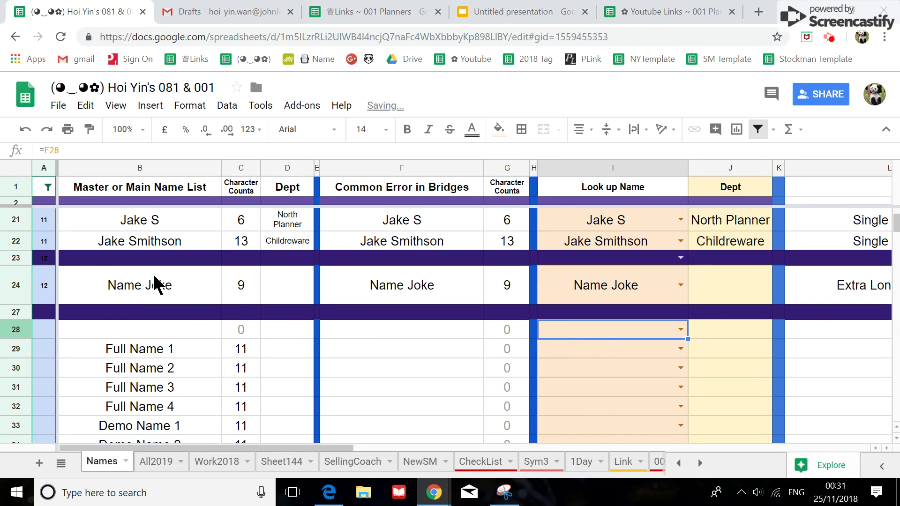
Step: Insert "No" into the master list name in B24 so it reads "Name No Joke"
{"action": "left_click", "coordinate": [165, 288]}
{"action": "left_click", "coordinate": [61, 150]}
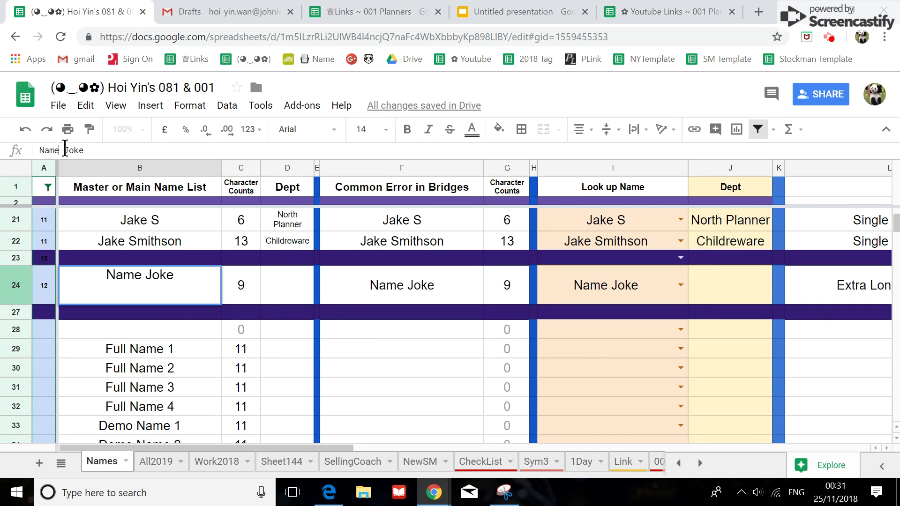
{"action": "type", "text": "No"}
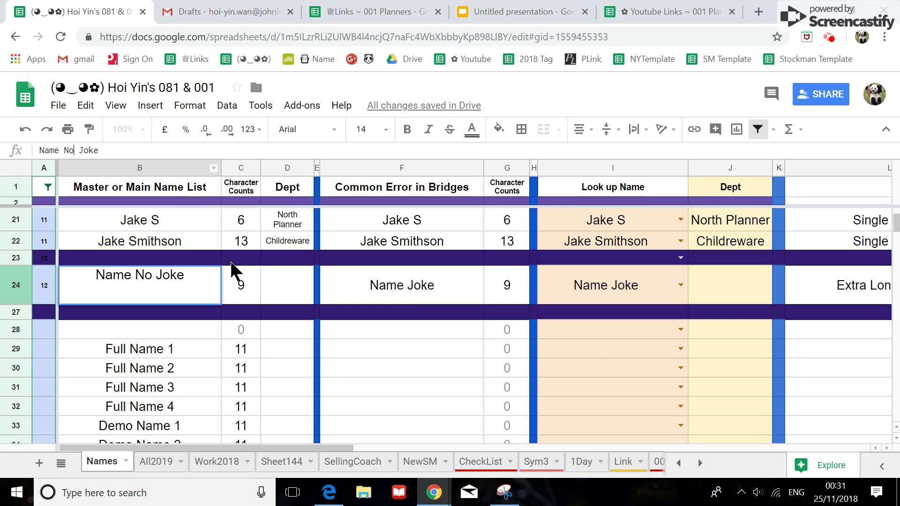
{"action": "left_click", "coordinate": [415, 287]}
Step: Copy "Name No Joke" from B24 into the bridge name cell F24
{"action": "left_click", "coordinate": [161, 292]}
{"action": "key", "text": "ctrl+c"}
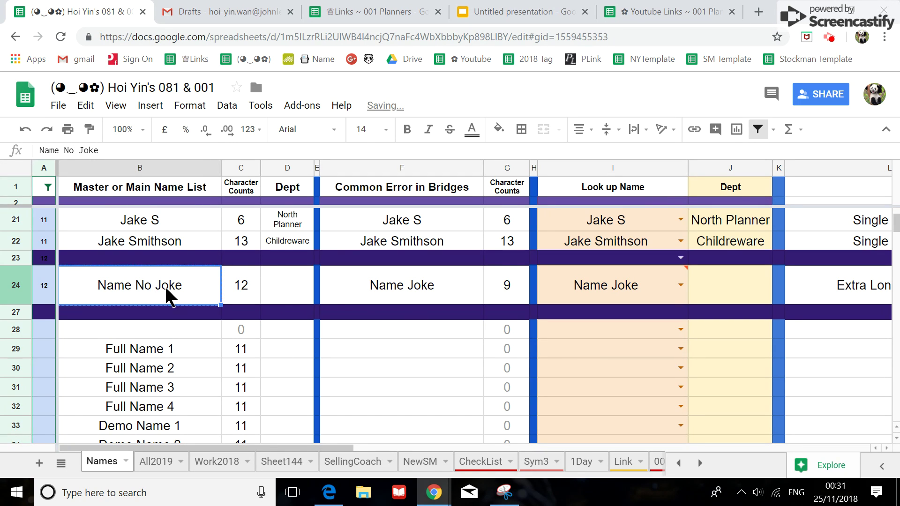
{"action": "left_click", "coordinate": [404, 291]}
{"action": "key", "text": "ctrl+v"}
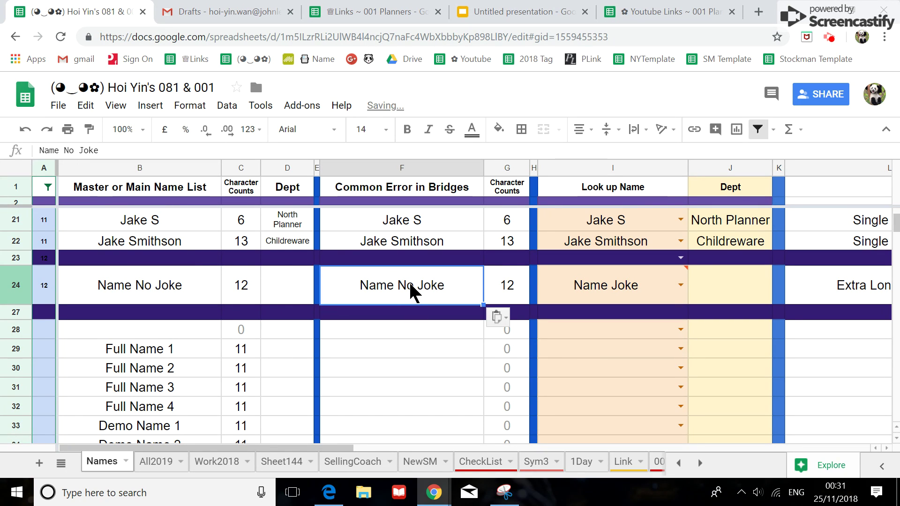
Step: Copy the look-up name formula from I22 into I24 so it references F24
{"action": "left_click", "coordinate": [606, 294]}
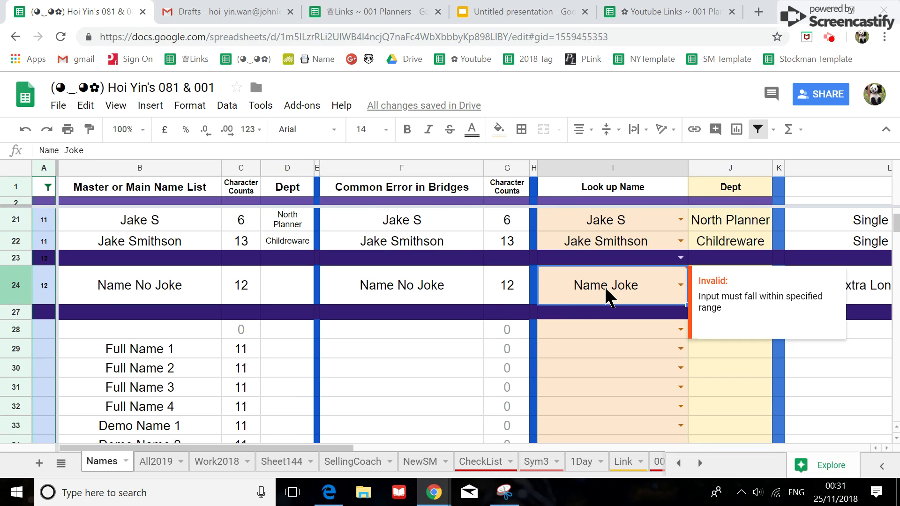
{"action": "left_click", "coordinate": [602, 244]}
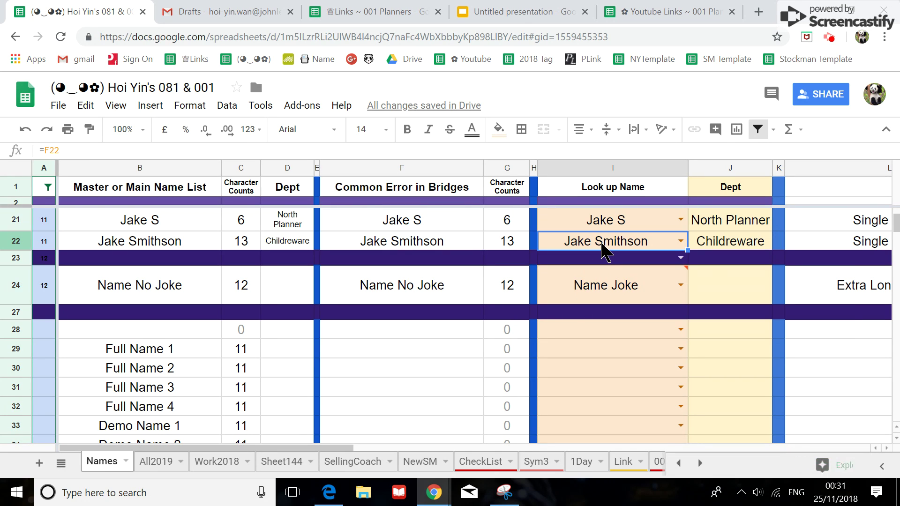
{"action": "left_click", "coordinate": [604, 287]}
{"action": "key", "text": "ctrl+v"}
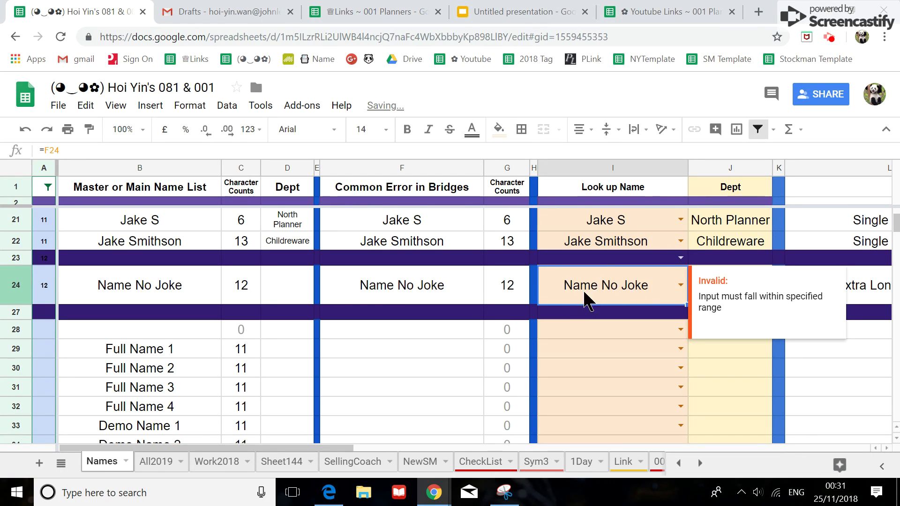
Step: Compare the row 24 name in the master list with its counterpart in the bridge column
{"action": "left_click", "coordinate": [409, 293]}
{"action": "left_click", "coordinate": [432, 344]}
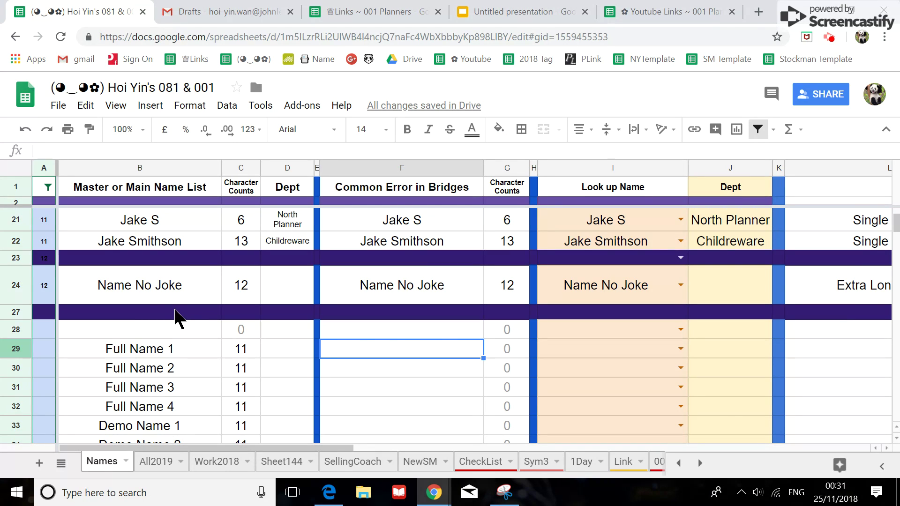
{"action": "left_click", "coordinate": [160, 302]}
{"action": "left_click", "coordinate": [384, 283]}
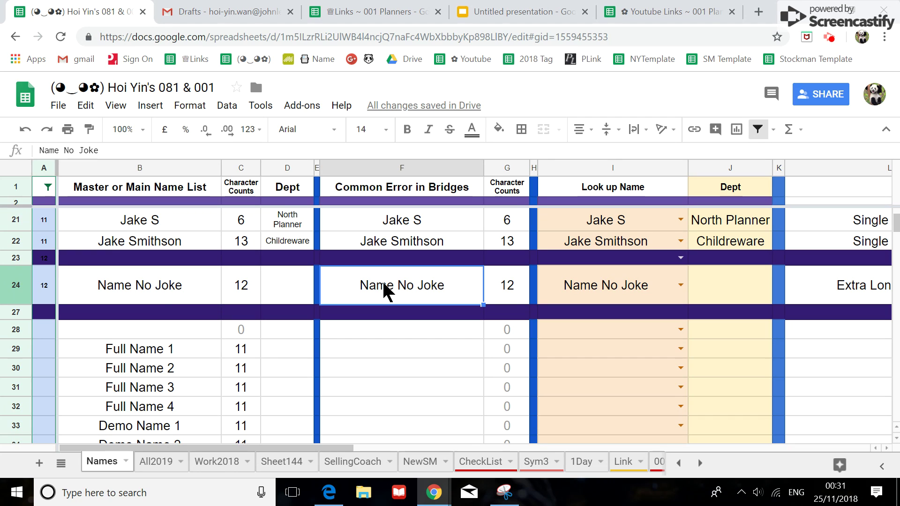
{"action": "left_click", "coordinate": [174, 295]}
{"action": "left_click", "coordinate": [408, 293]}
{"action": "left_click", "coordinate": [153, 294]}
{"action": "left_click", "coordinate": [368, 294]}
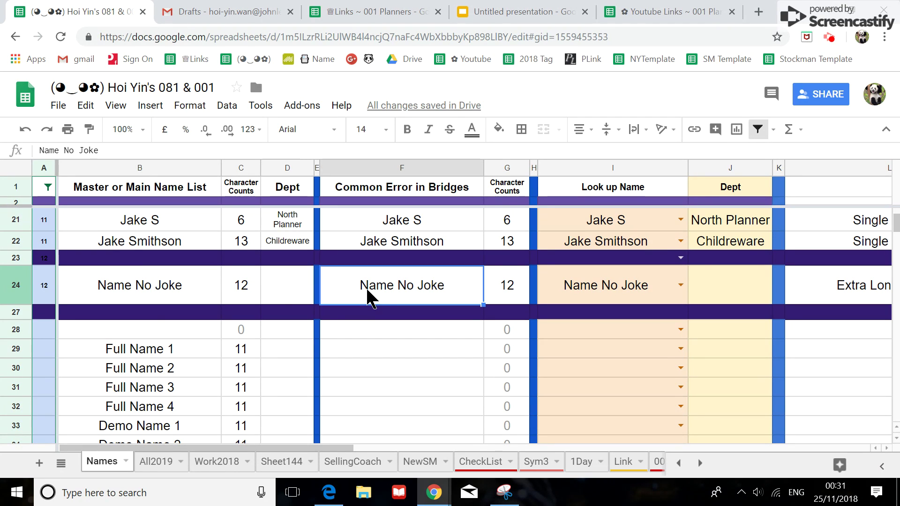
Step: Add the value 13 to the column A filter to show the next long name example
{"action": "left_click", "coordinate": [48, 187]}
{"action": "scroll", "coordinate": [108, 366], "scroll_direction": "down", "scroll_amount": 4}
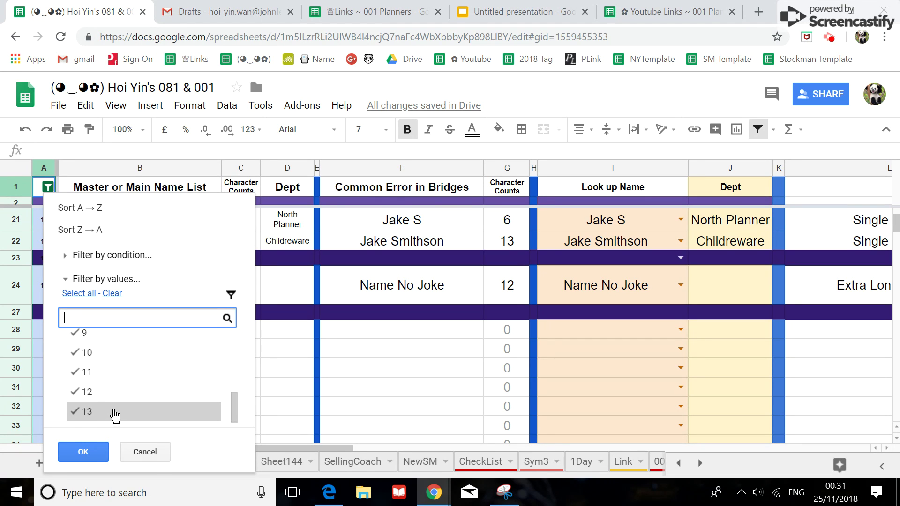
{"action": "left_click", "coordinate": [85, 451]}
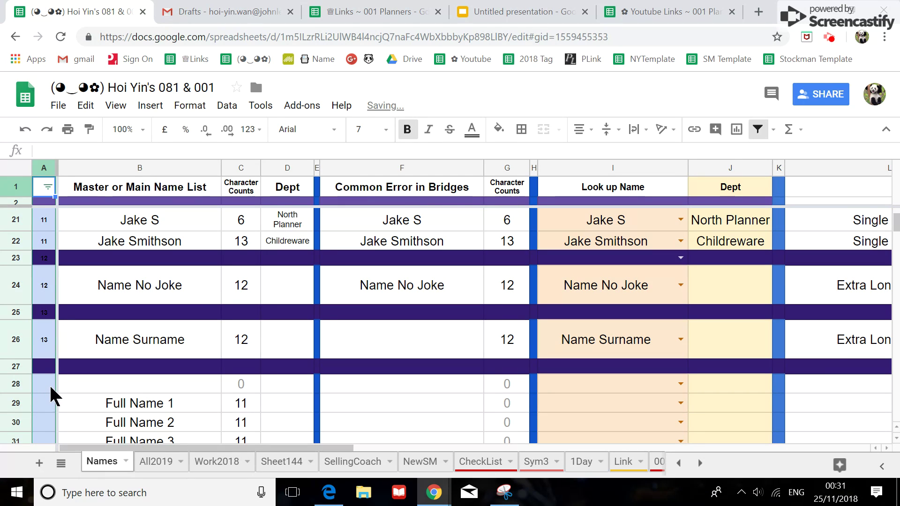
{"action": "scroll", "coordinate": [50, 383], "scroll_direction": "down", "scroll_amount": 1}
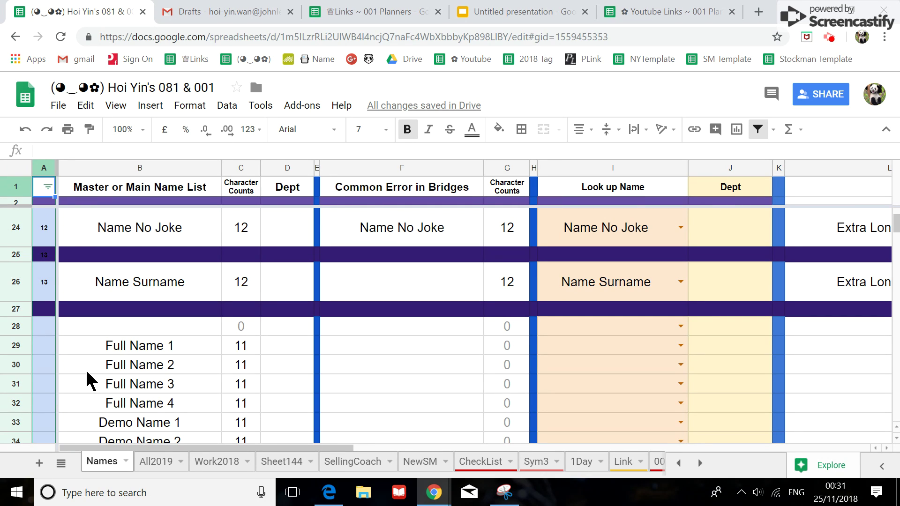
Step: Set the text colour of the bridge name in F26 to black to reveal the hidden name
{"action": "left_click", "coordinate": [146, 282]}
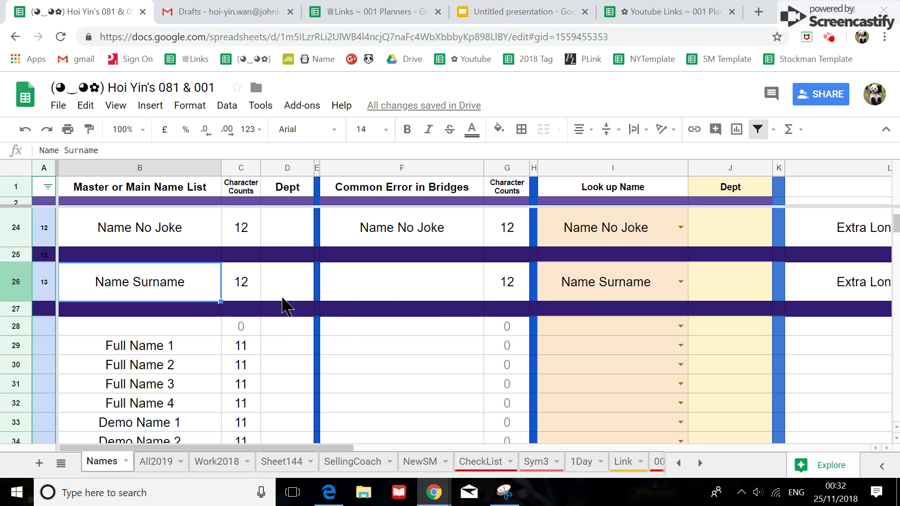
{"action": "left_click", "coordinate": [394, 293]}
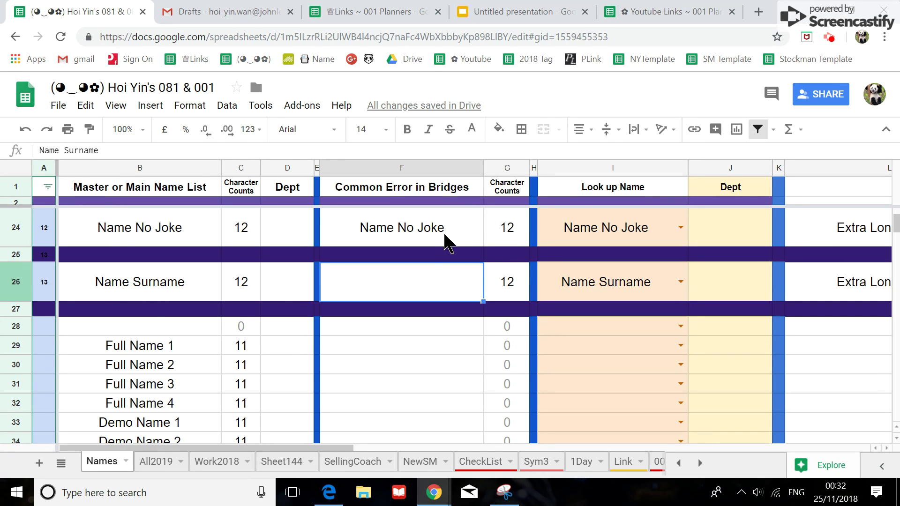
{"action": "left_click", "coordinate": [472, 129]}
{"action": "left_click", "coordinate": [477, 176]}
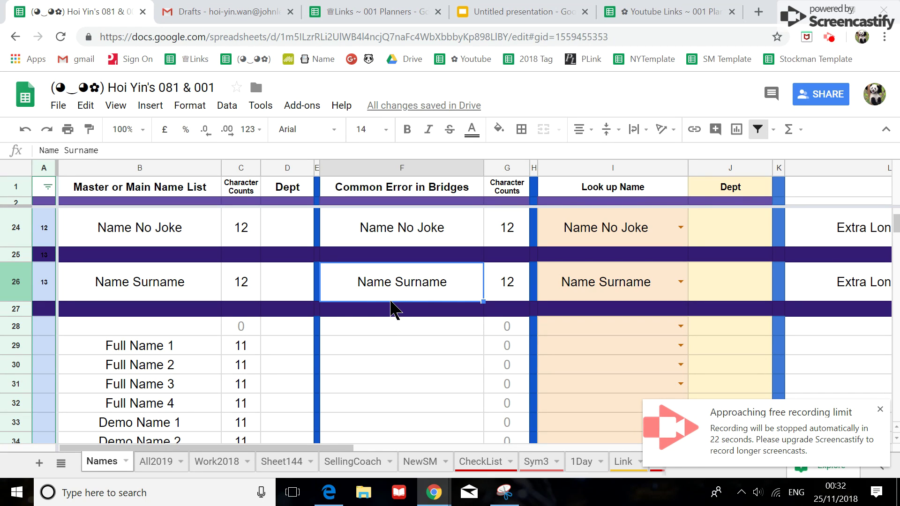
{"action": "scroll", "coordinate": [395, 311], "scroll_direction": "up", "scroll_amount": 1}
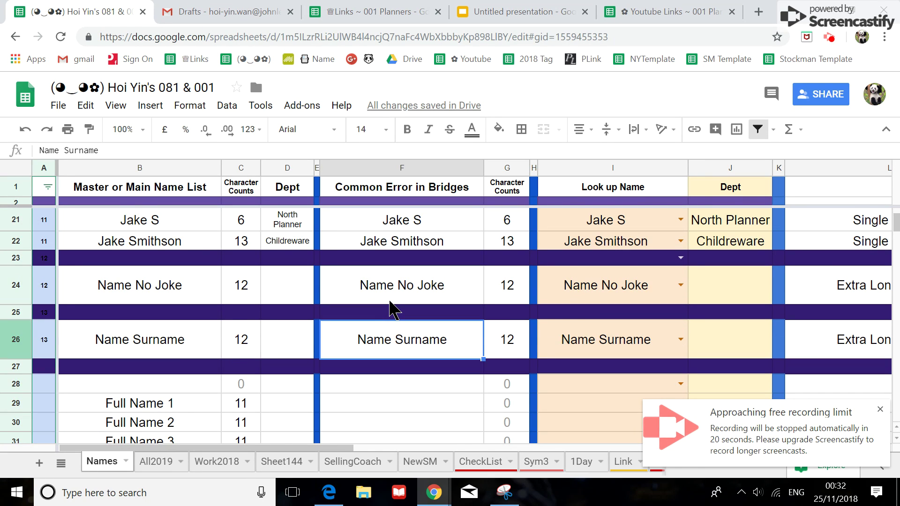